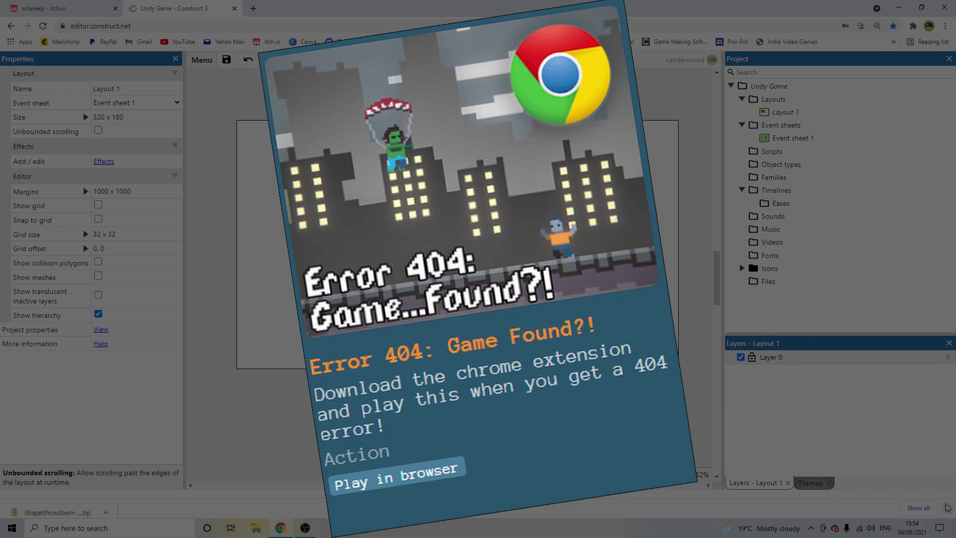
- Play the original game on itch.io, jumping zombies with Space and turning with K until score reaches 18
click(946, 504)
scroll(450, 279, down, 1)
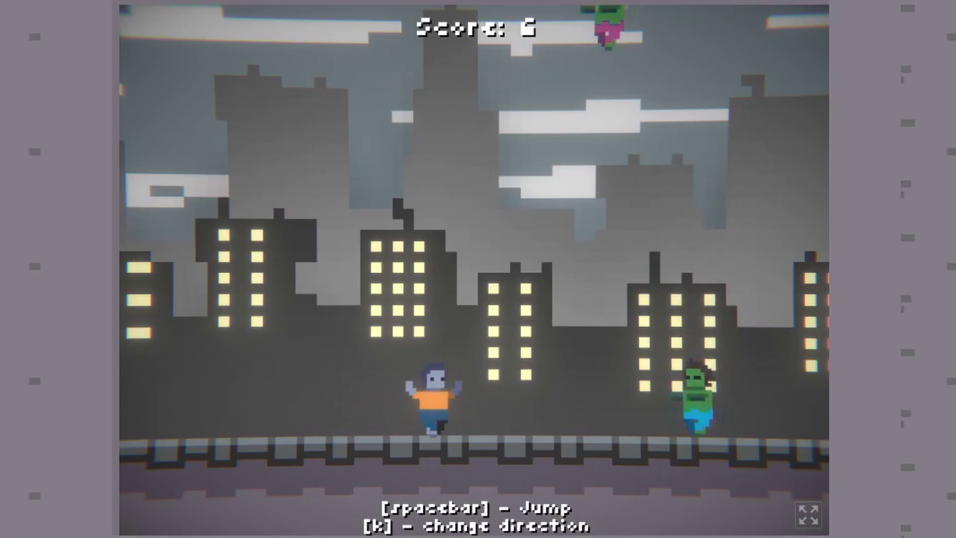
key(space)
key(k)
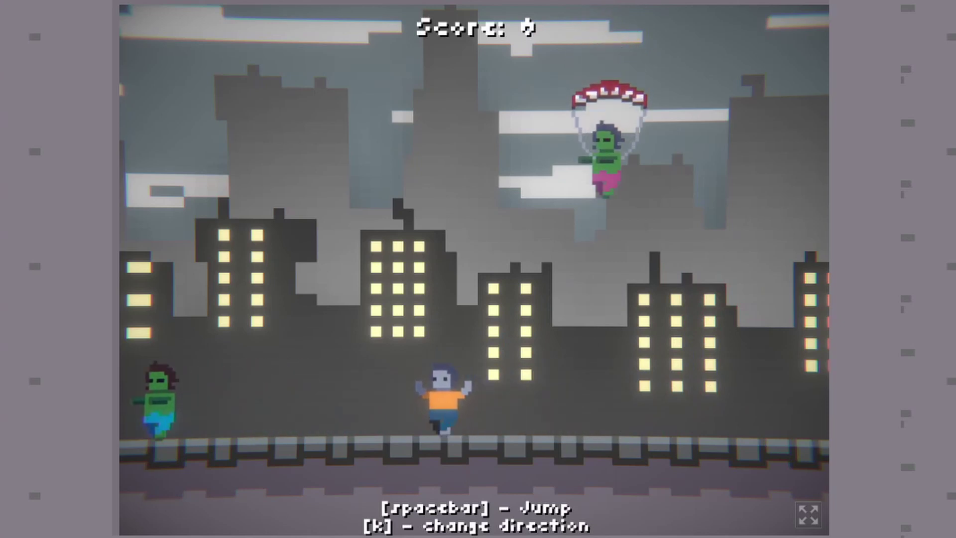
key(k)
key(k)
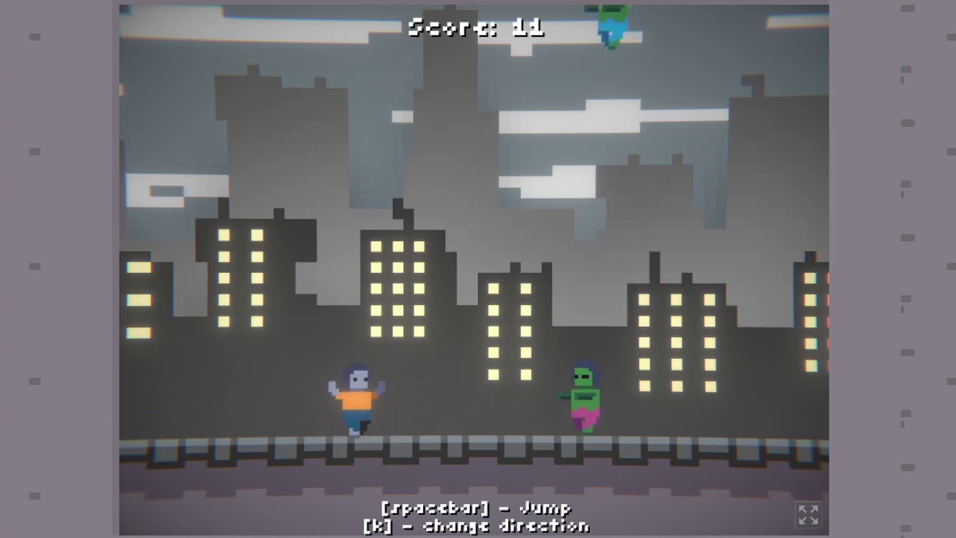
key(space)
key(k)
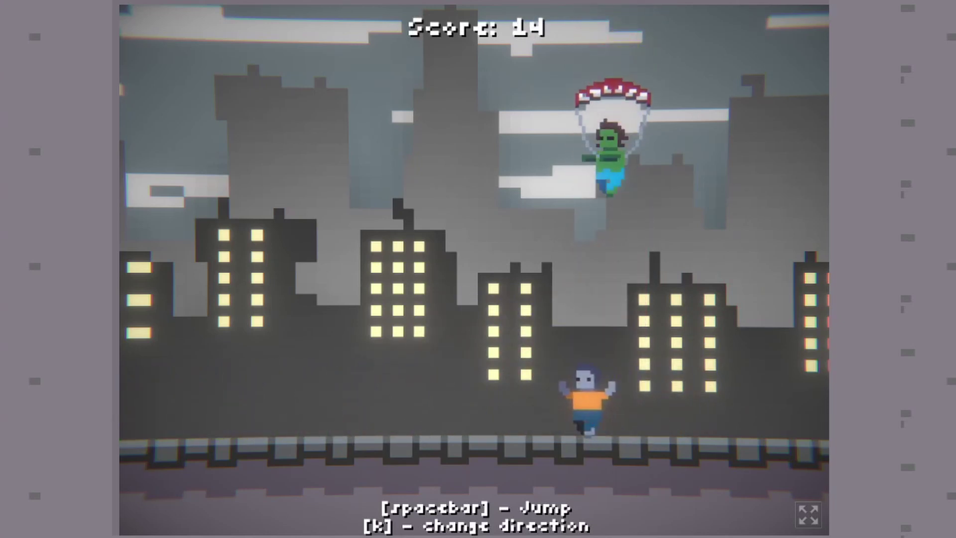
key(k)
key(space)
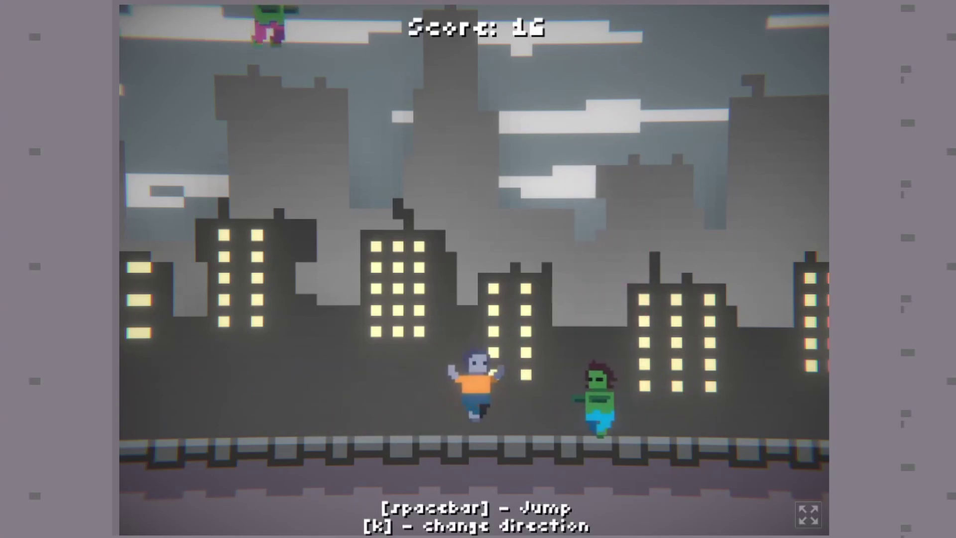
key(k)
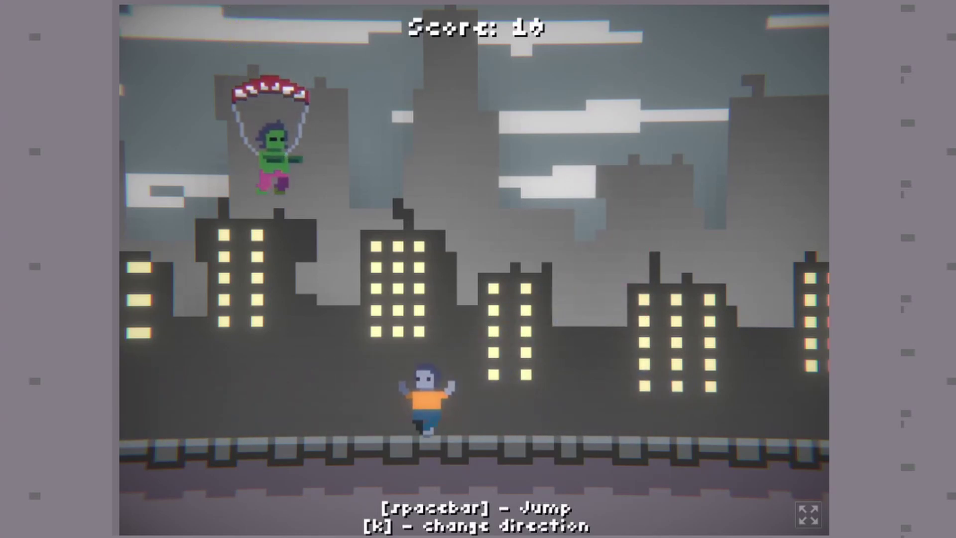
key(k)
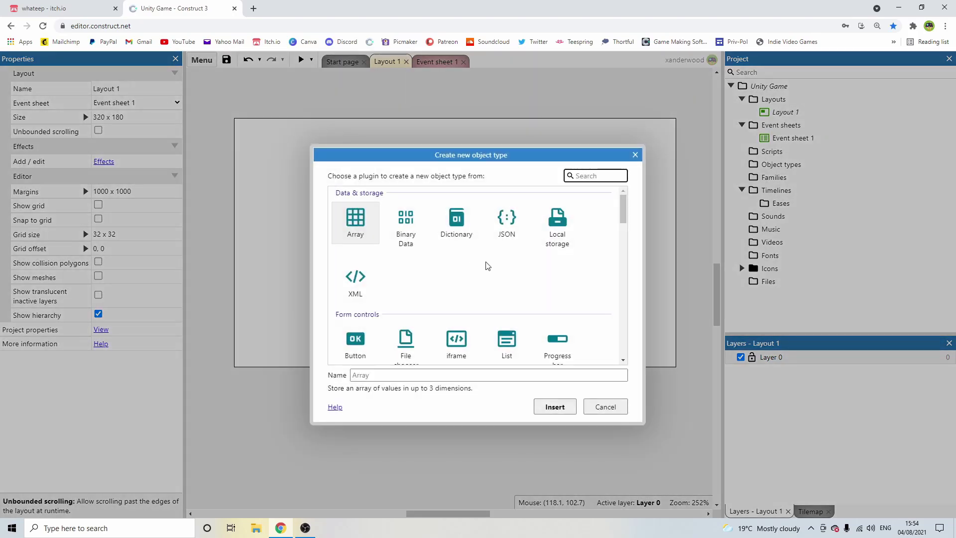
- Insert a Tiled Background into the layout and resize its tile canvas to 16x16
scroll(491, 265, down, 2)
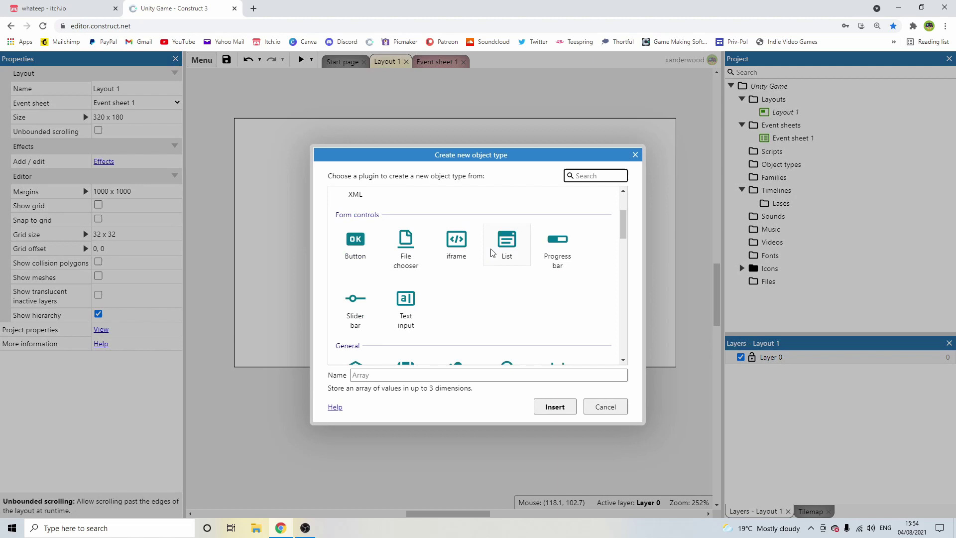
scroll(492, 253, down, 2)
double_click(506, 293)
click(423, 226)
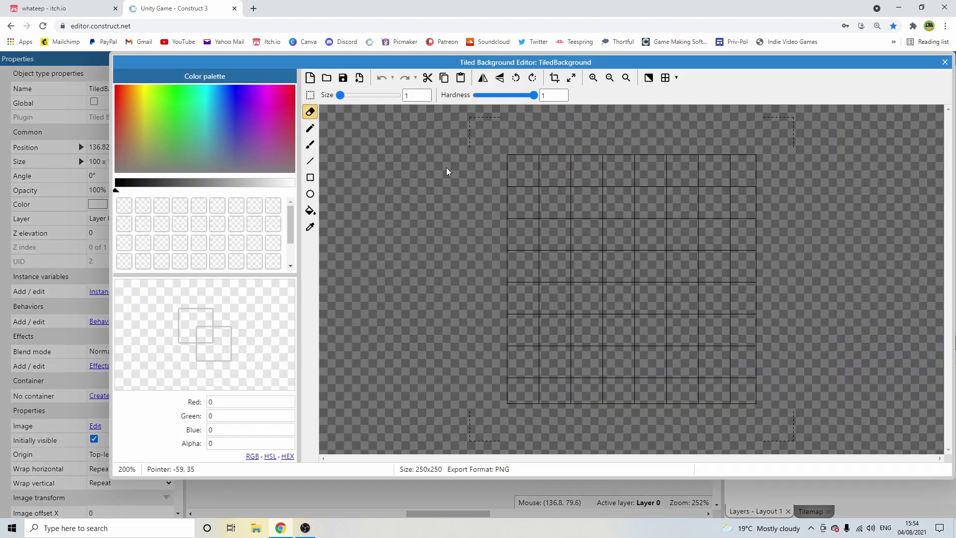
click(572, 77)
text(1)
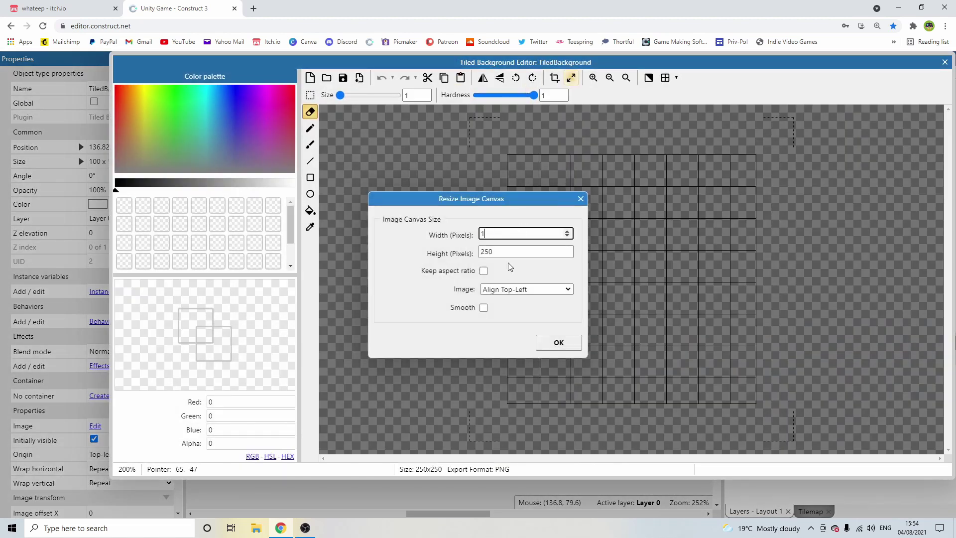
text(6)
key(Tab)
text(16)
key(Return)
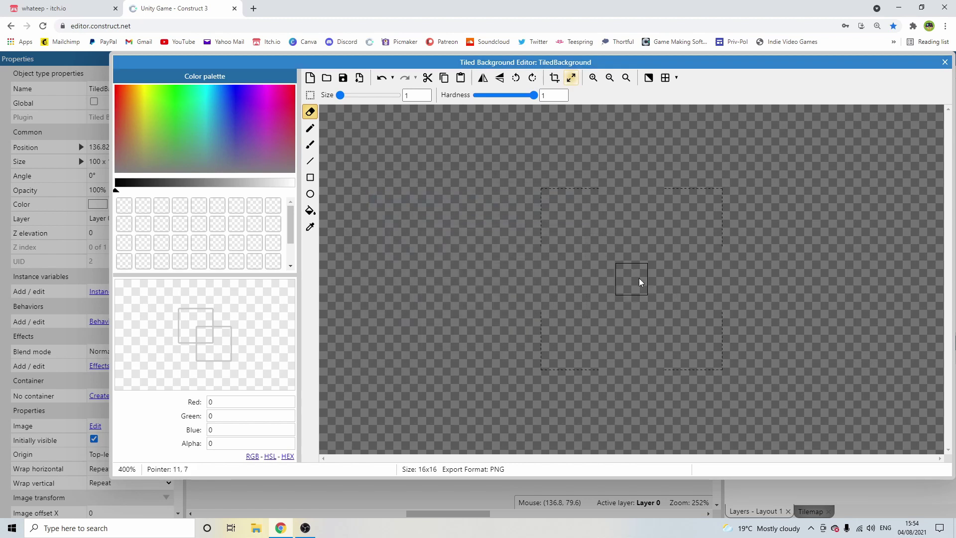
- Bucket-fill the tile with dark grey at alpha 255 and move it to the layout's top-left corner
scroll(531, 260, up, 3)
click(138, 183)
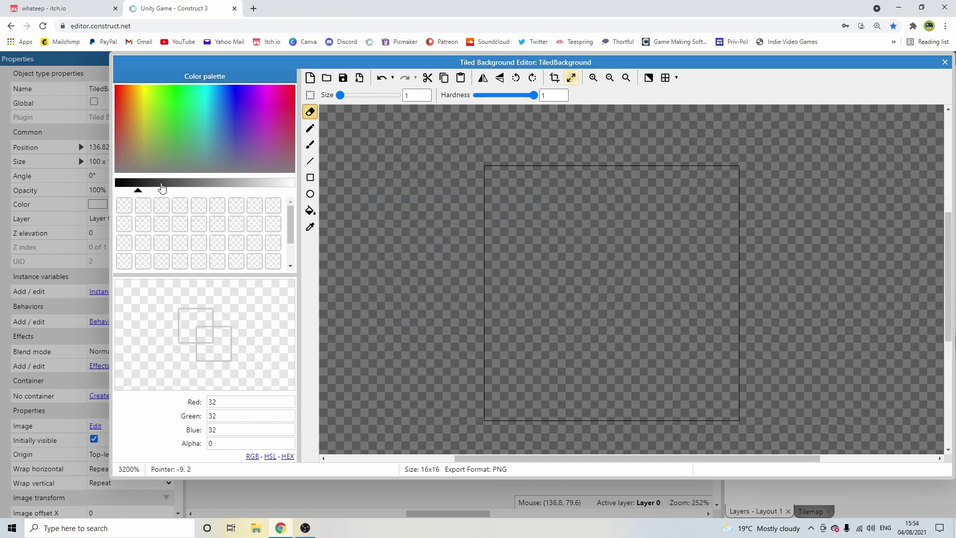
click(309, 211)
click(226, 438)
key(BackSpace)
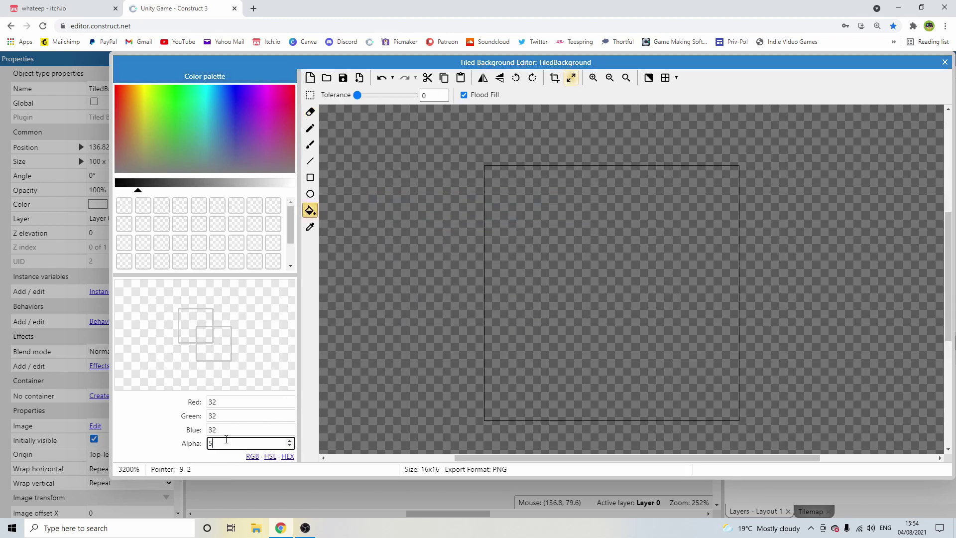
text(255)
click(654, 297)
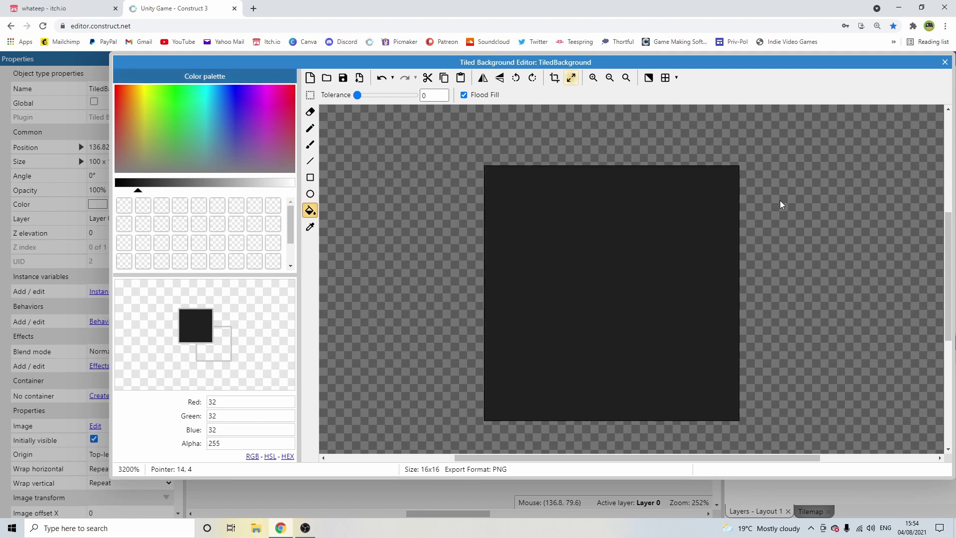
click(945, 62)
drag(432, 286, 253, 177)
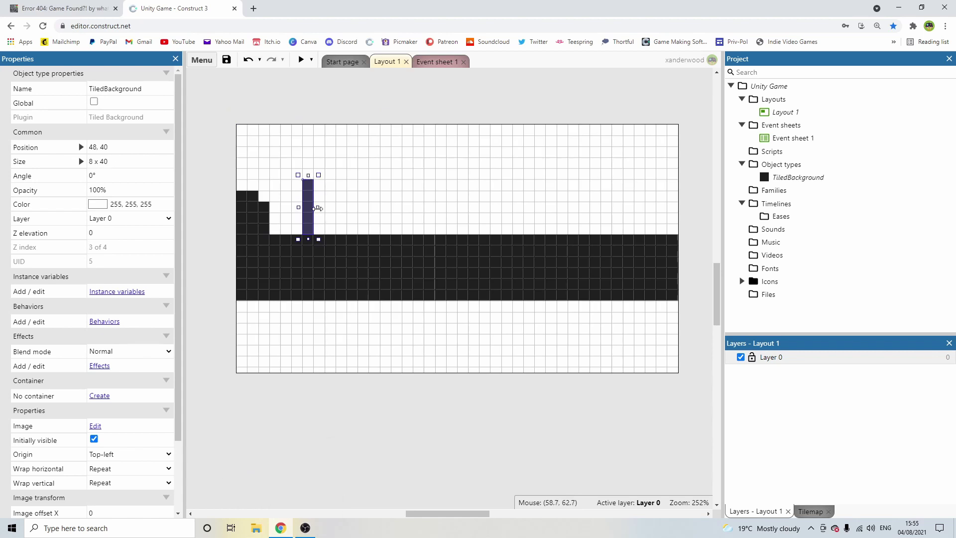
- Widen the dark tile to 32 pixels and Ctrl-drag copies of both tiles to form buildings
drag(318, 208, 347, 206)
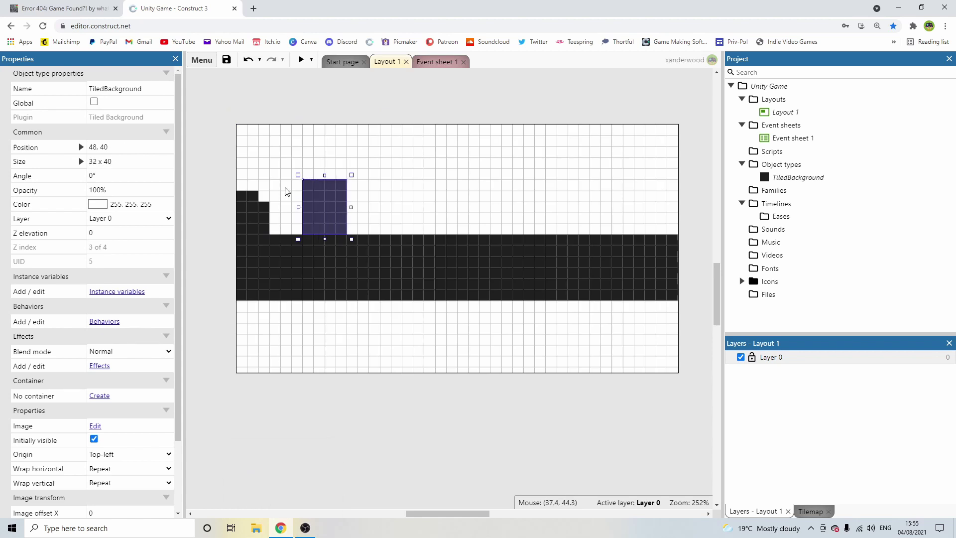
ctrl+click(263, 214)
ctrl+drag(263, 215, 355, 176)
click(355, 173)
- Check the original game for reference, then duplicate yellow window tiles into rows on one tower
click(63, 8)
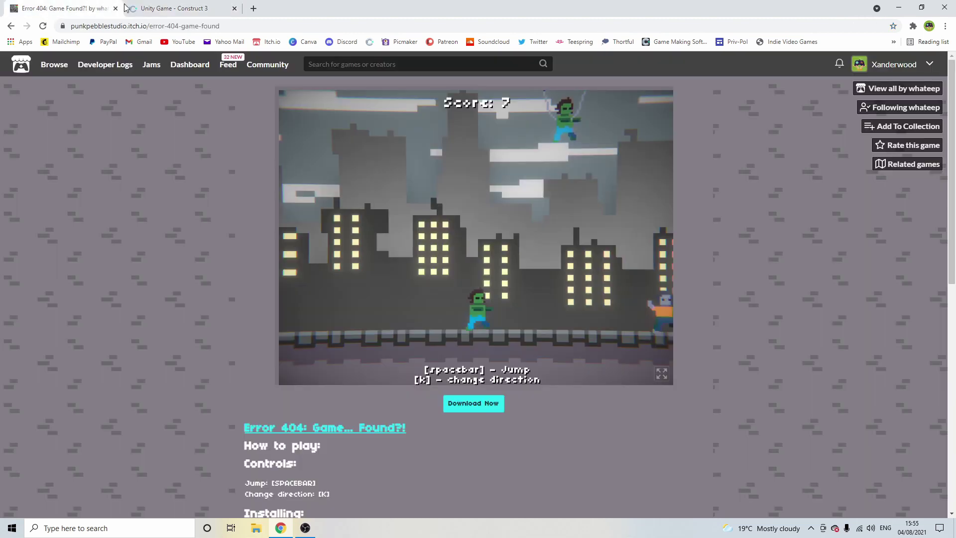
click(172, 8)
click(302, 227)
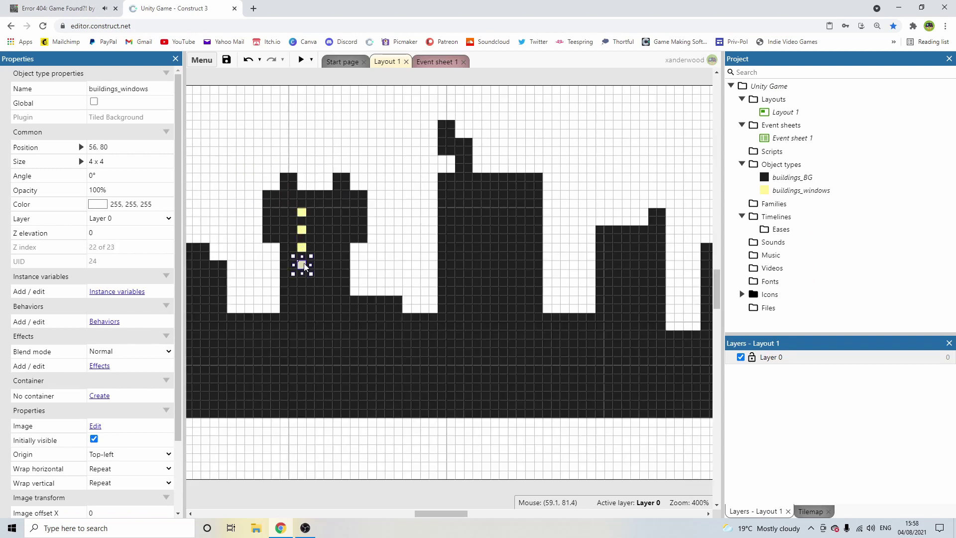
ctrl+drag(302, 284, 317, 288)
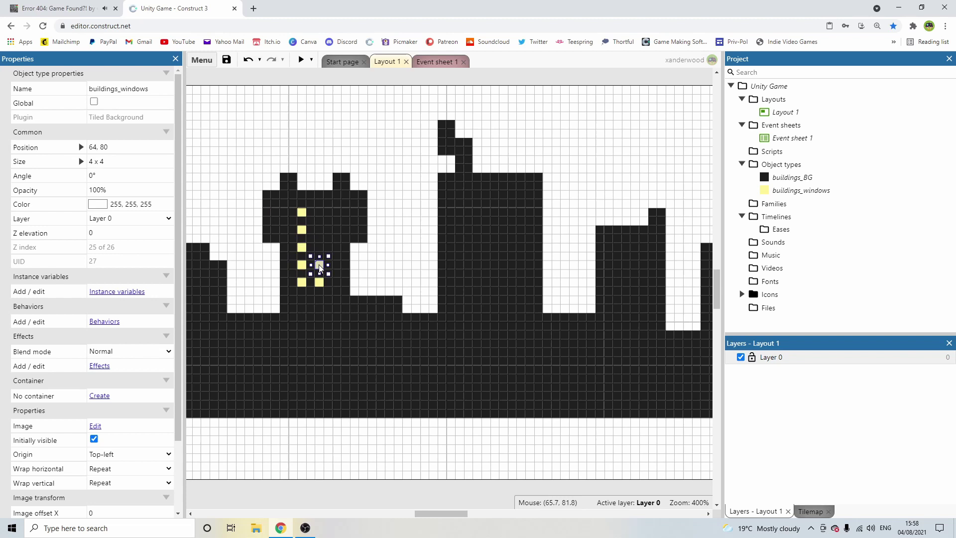
ctrl+drag(320, 246, 323, 232)
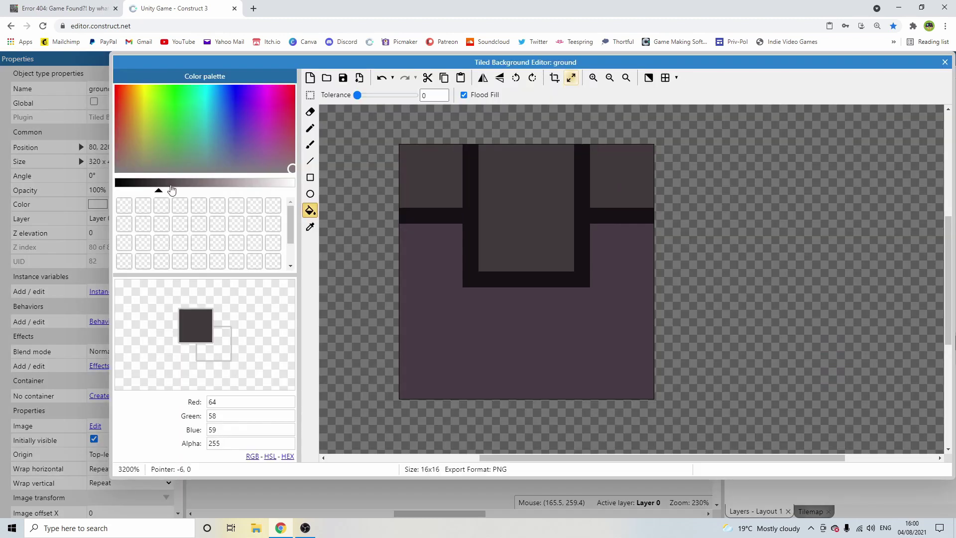
- Draw a lighter highlight line along the ground tile's top edge
click(171, 185)
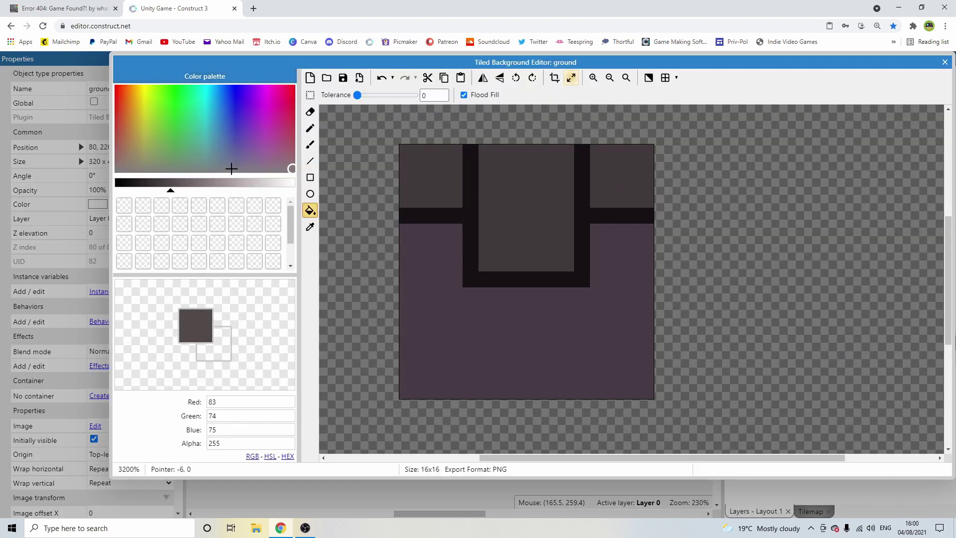
click(183, 184)
click(310, 161)
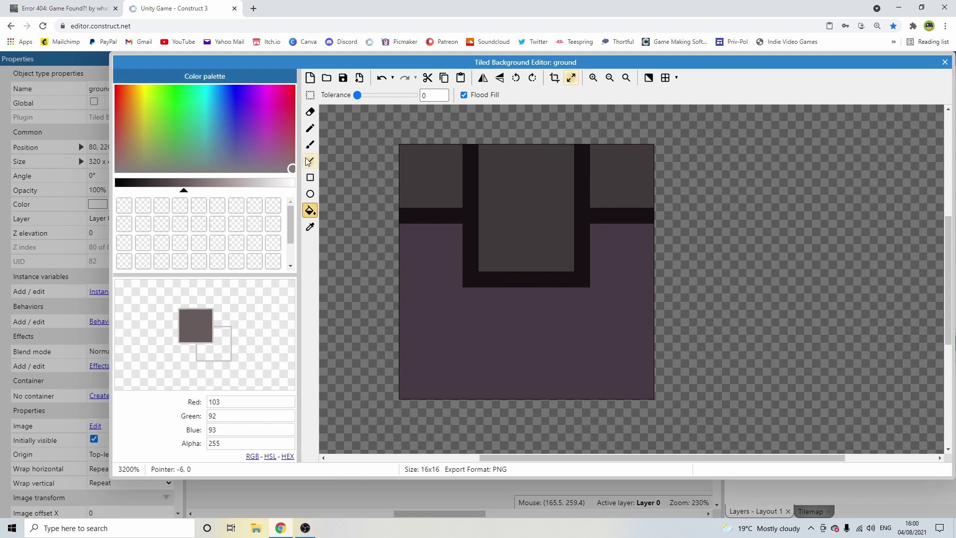
drag(417, 157, 411, 157)
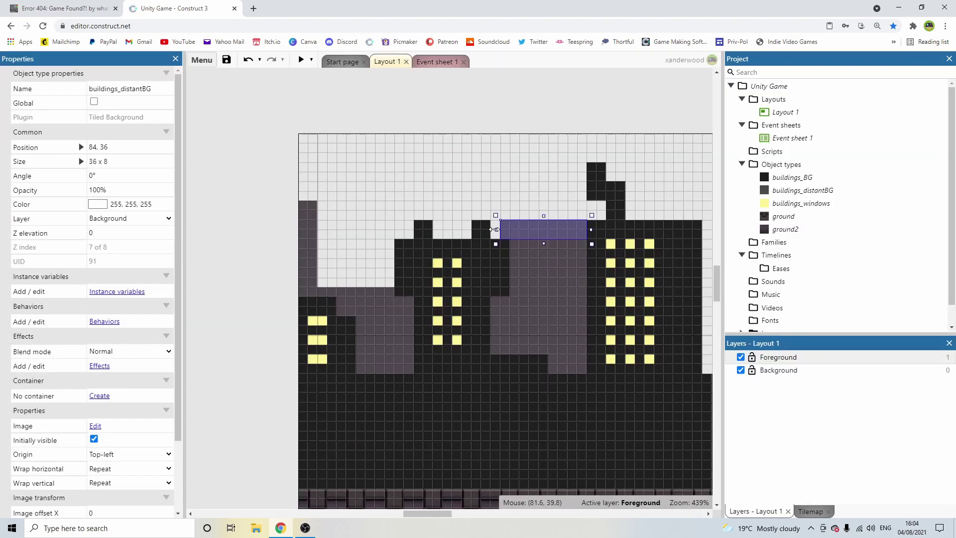
- Stretch the grey distant building's left edge and paint in its missing bottom-row pixels
drag(495, 229, 486, 229)
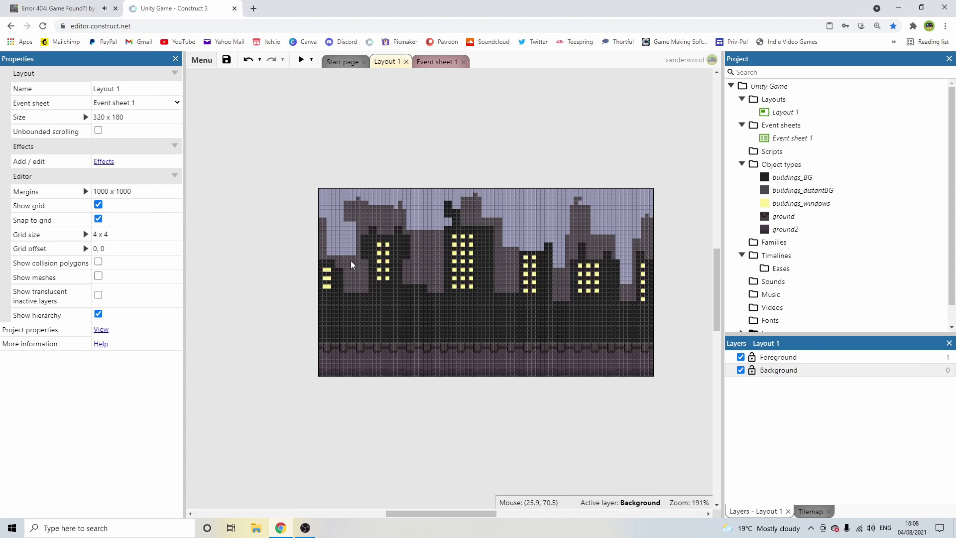
ctrl+scroll(352, 264, up, 3)
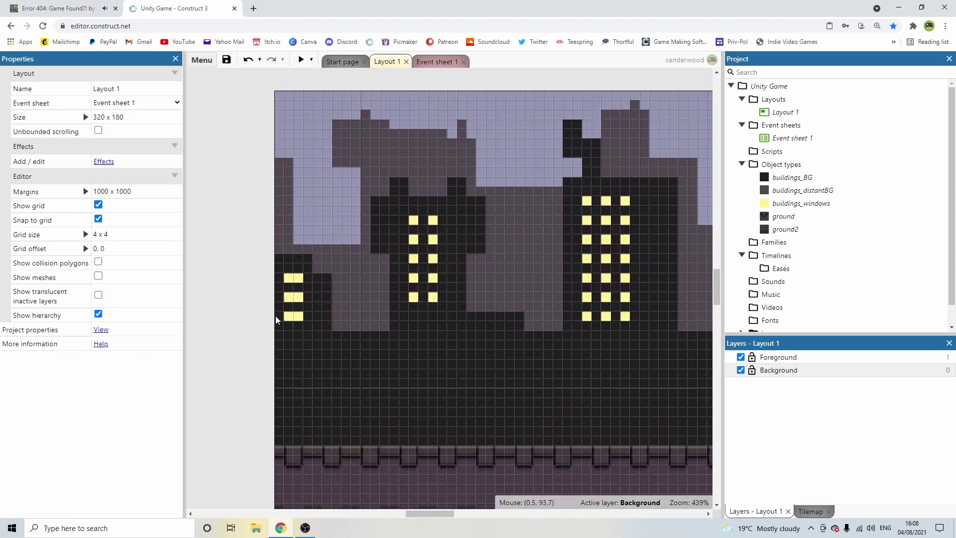
click(276, 315)
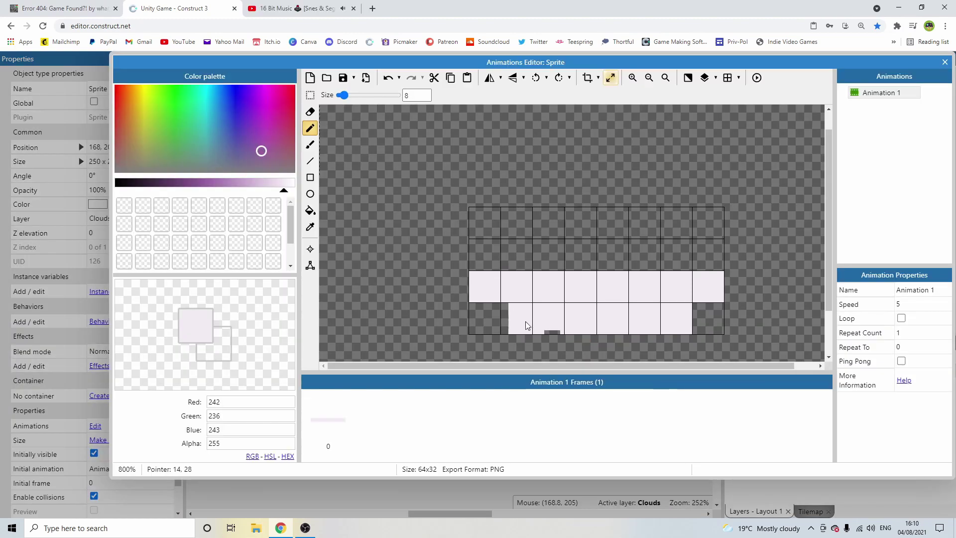
drag(525, 321, 553, 326)
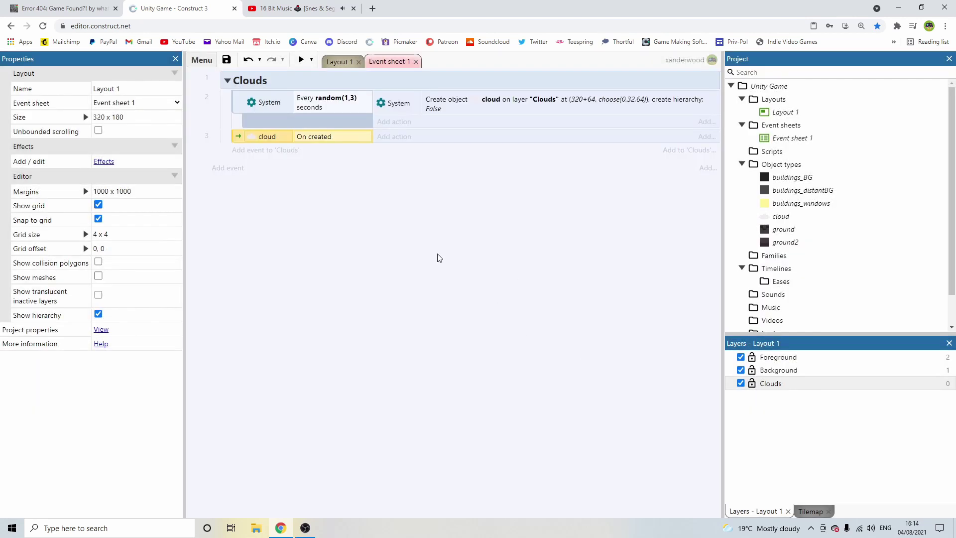
- Give the cloud sprite Bullet movement at a 180 degree angle and preview the game
click(348, 62)
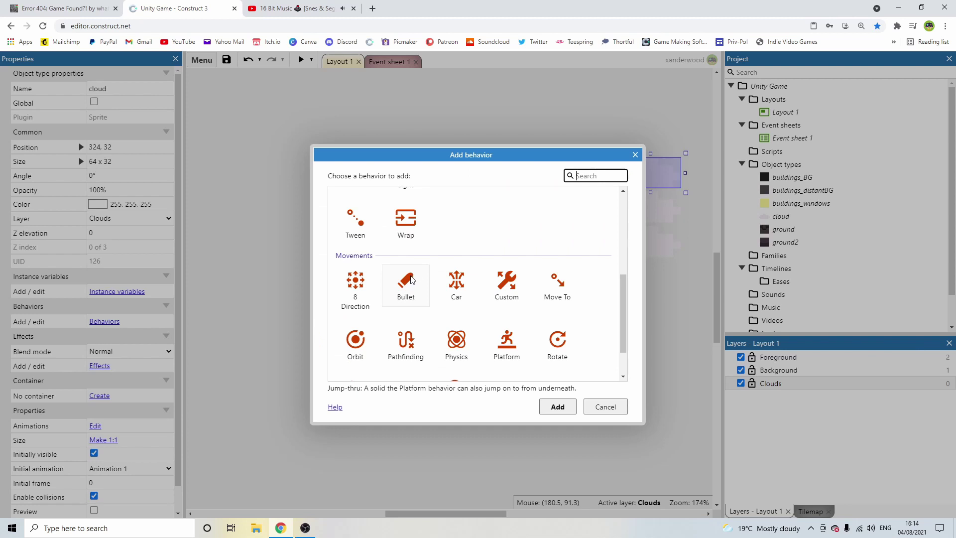
double_click(406, 282)
click(581, 208)
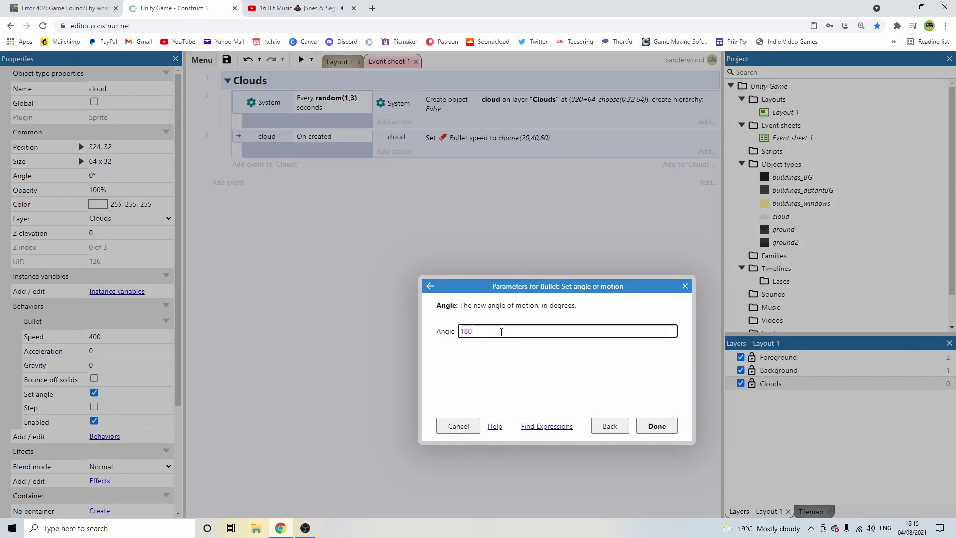
key(Return)
key(F5)
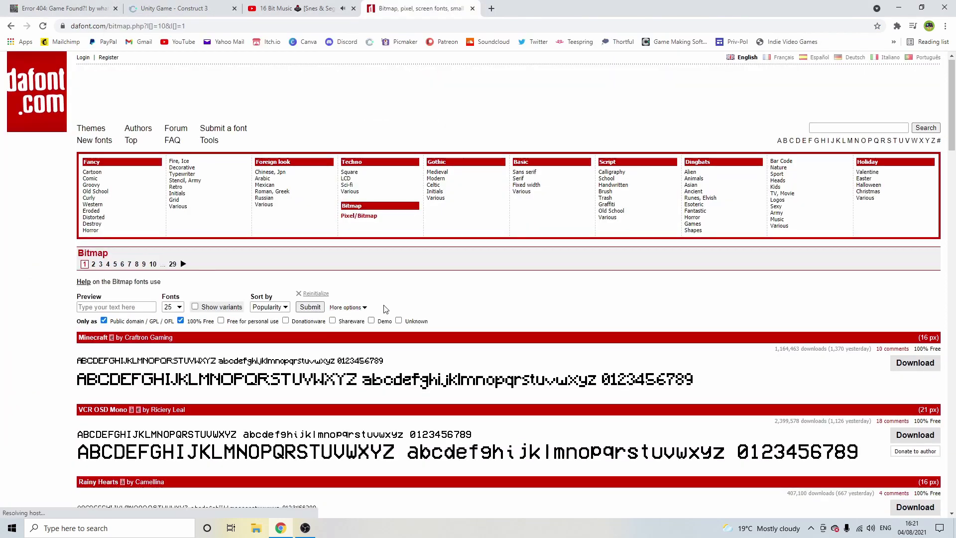
- Set the 'Space Bar to Jump' text's font to the PearSoda web font
scroll(386, 308, down, 5)
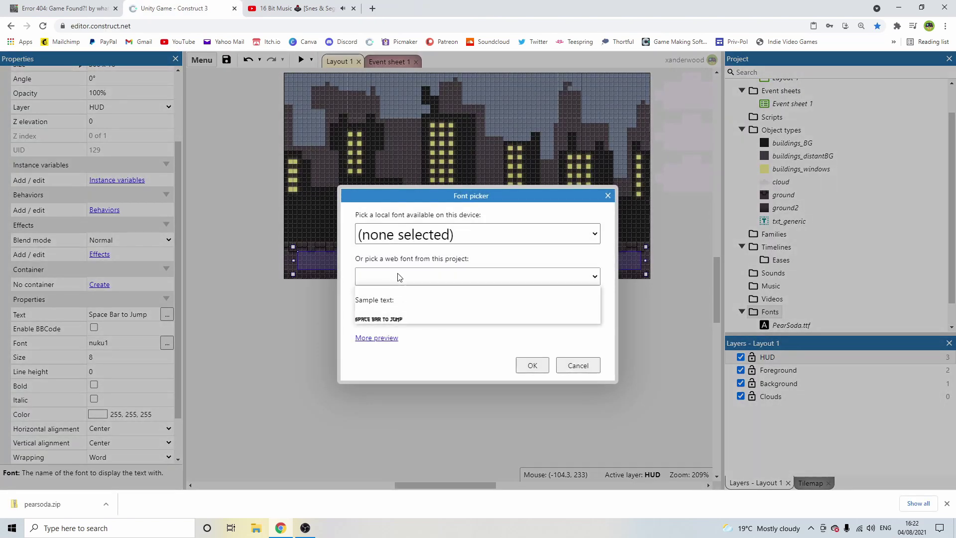
click(393, 275)
click(391, 313)
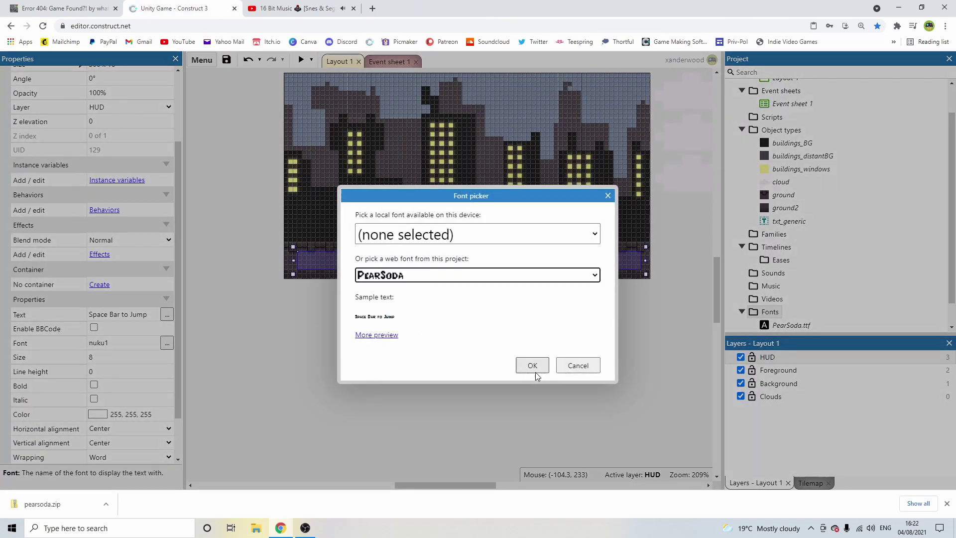
click(532, 366)
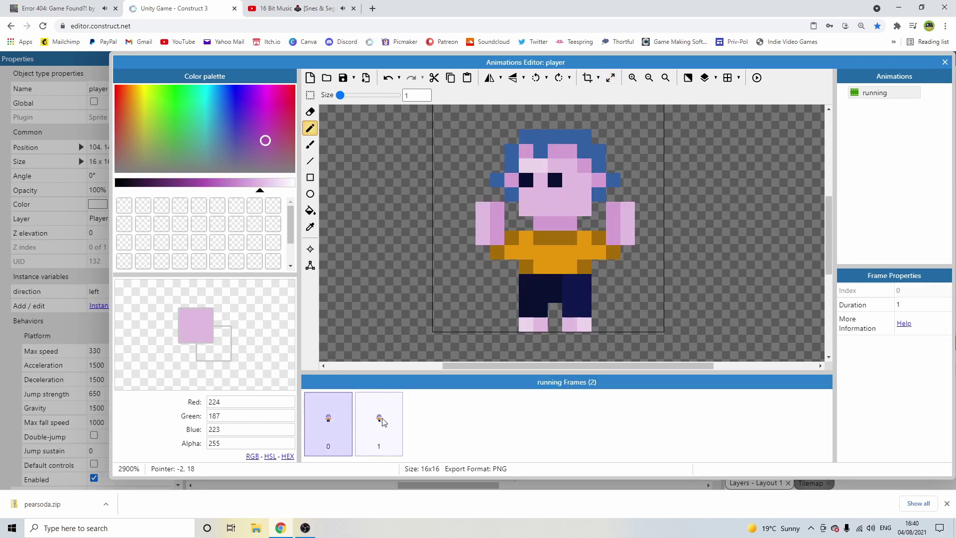
- Flip between the two running frames of the player to compare the poses
click(380, 418)
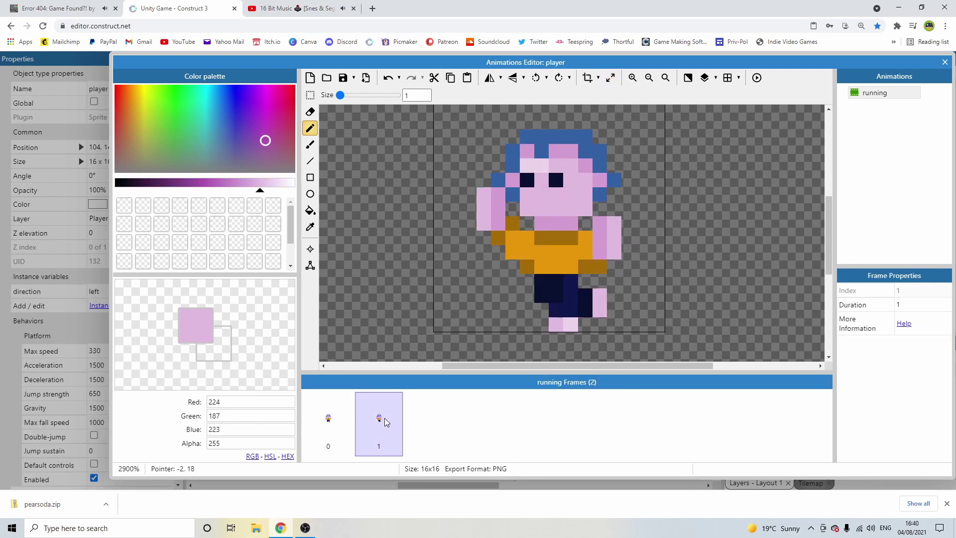
click(342, 413)
click(378, 418)
click(340, 425)
click(387, 421)
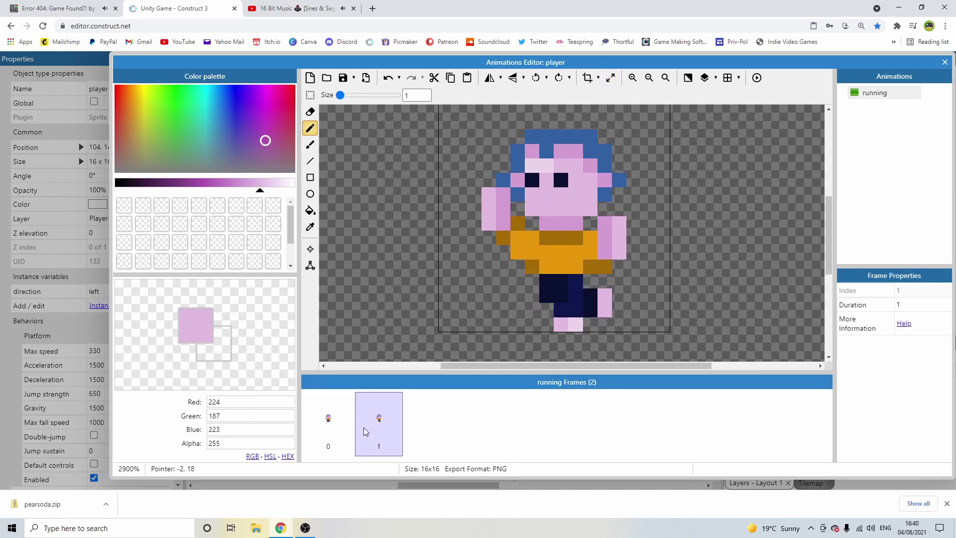
click(338, 430)
- Duplicate the first running frame, preview the running animation, and close the editor
right_click(333, 421)
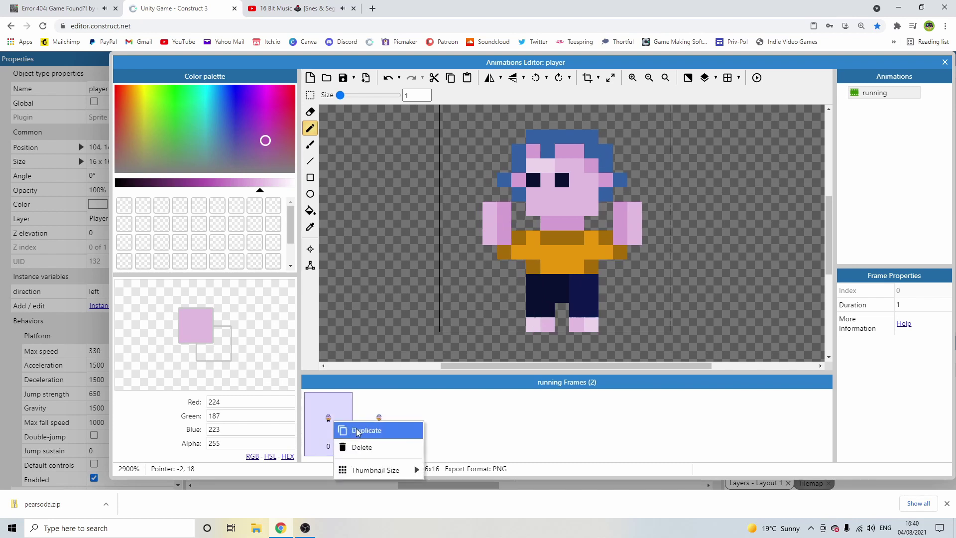
click(368, 427)
click(432, 417)
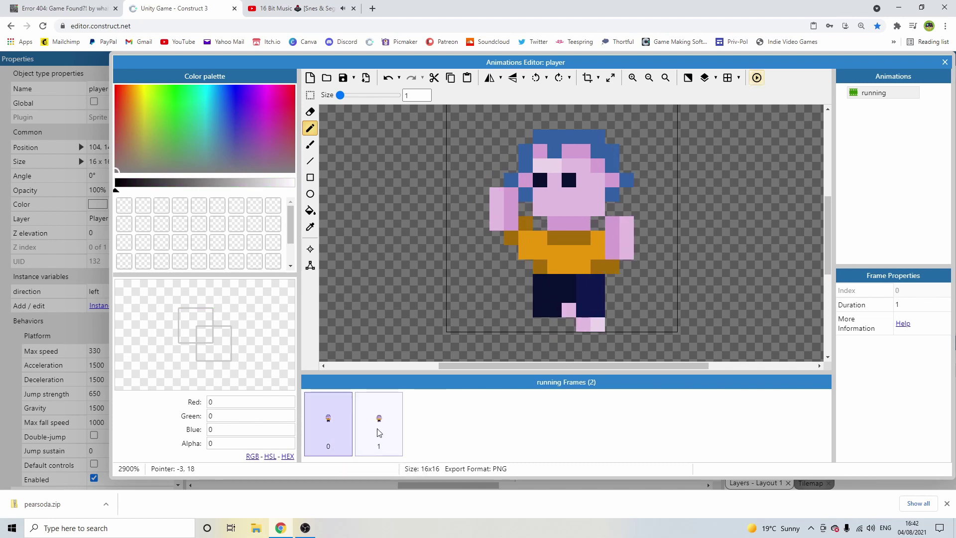
click(383, 428)
click(757, 77)
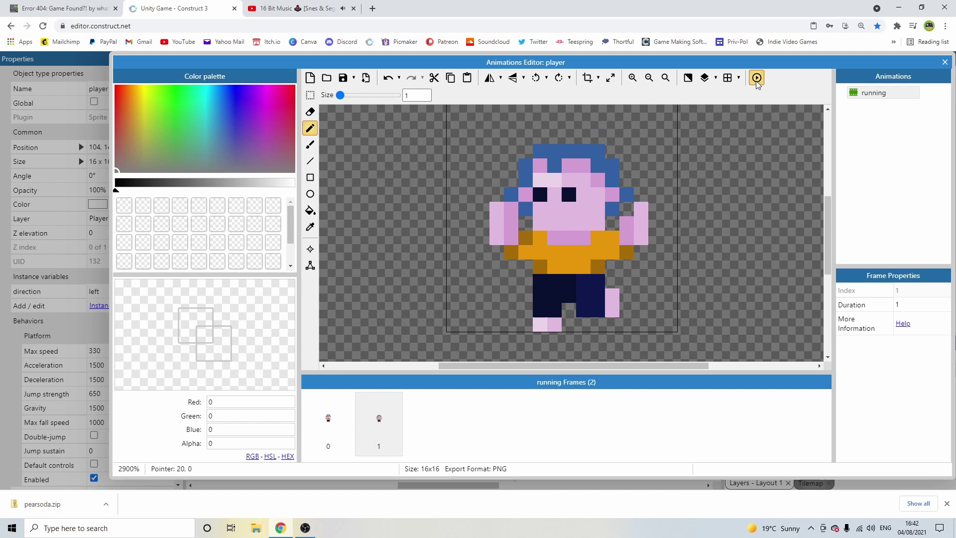
click(542, 207)
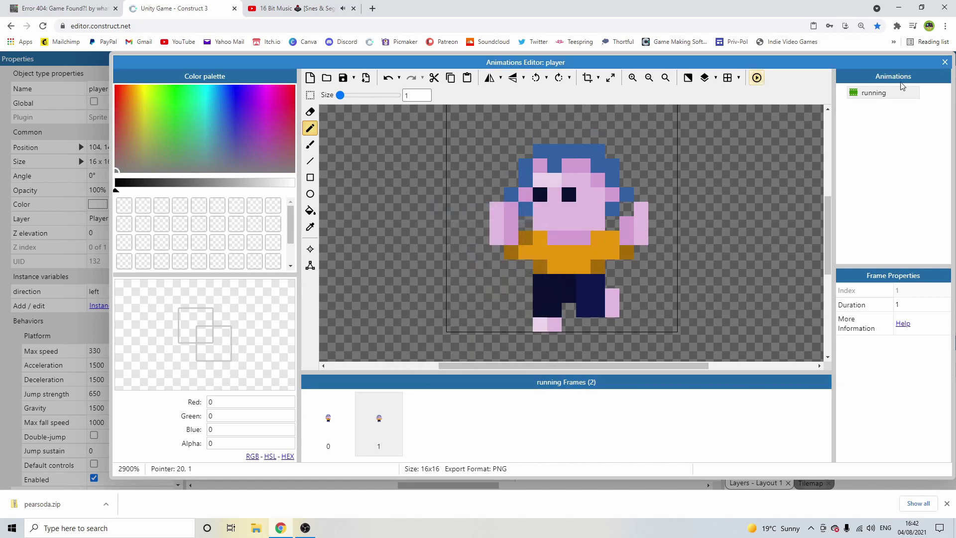
click(945, 61)
- Preview the remake and play it, jumping with Space and turning with K as the score climbs to 19
click(658, 271)
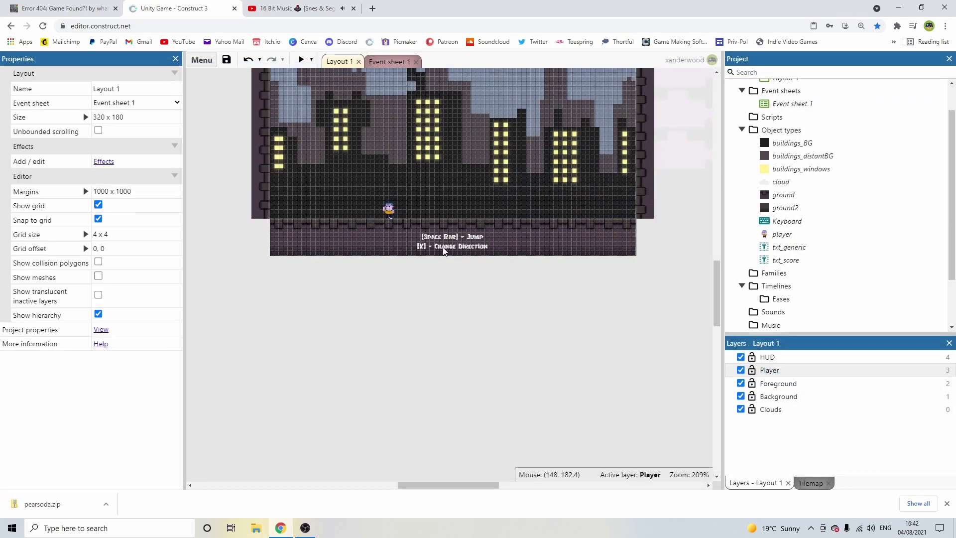
click(298, 58)
key(space)
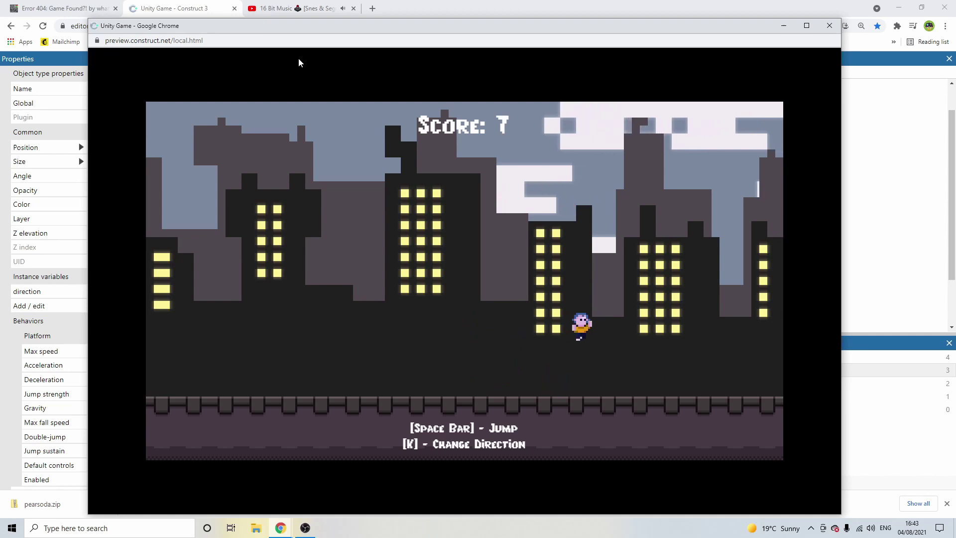
key(space)
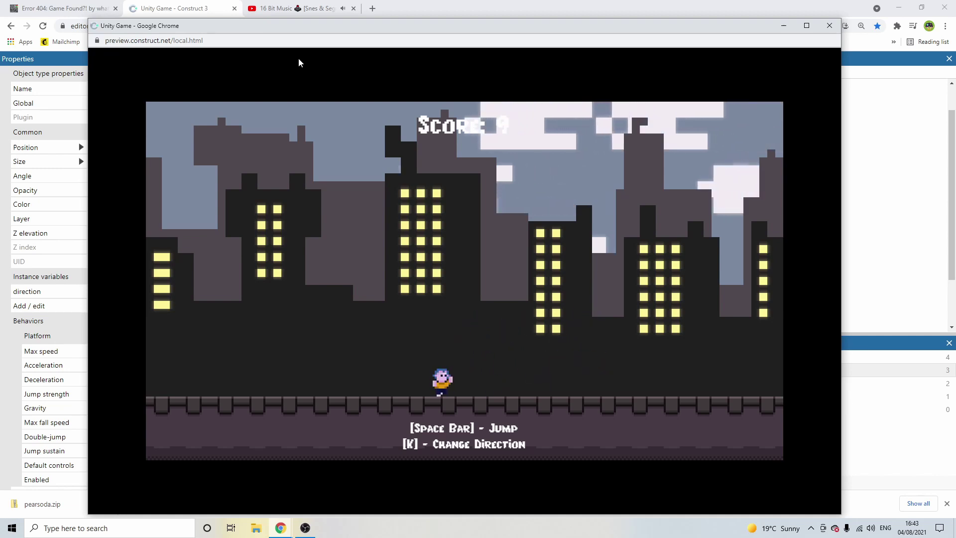
key(k)
key(space)
key(k)
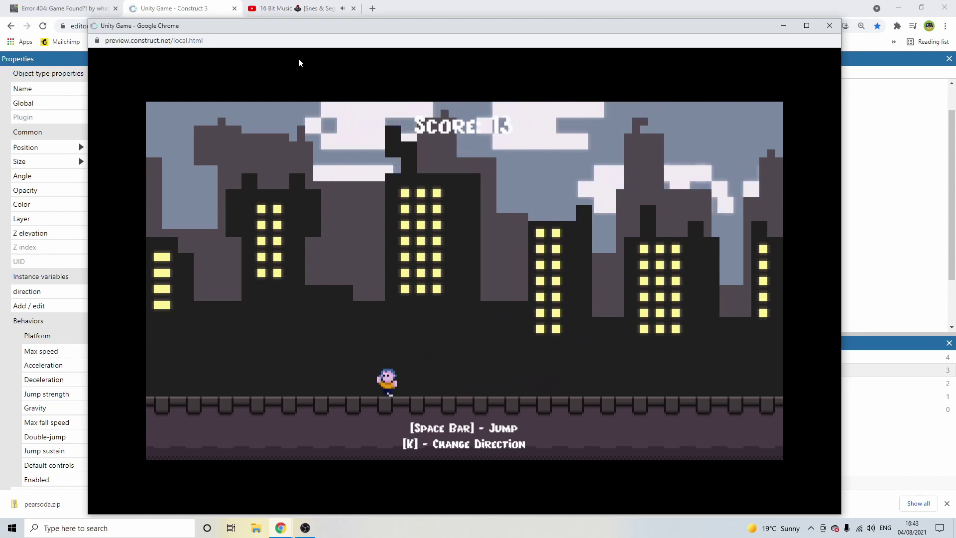
key(k)
key(space)
key(space)
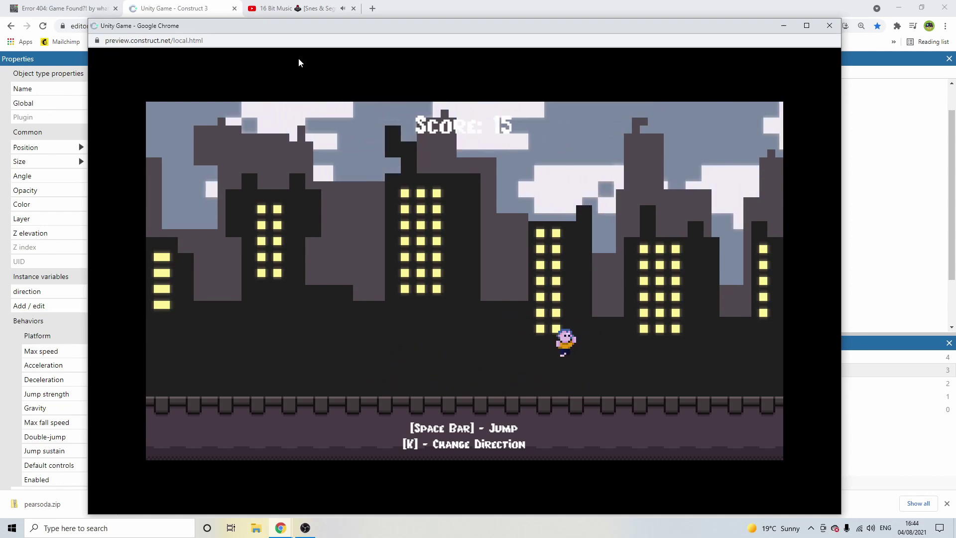
key(k)
key(space)
key(k)
key(space)
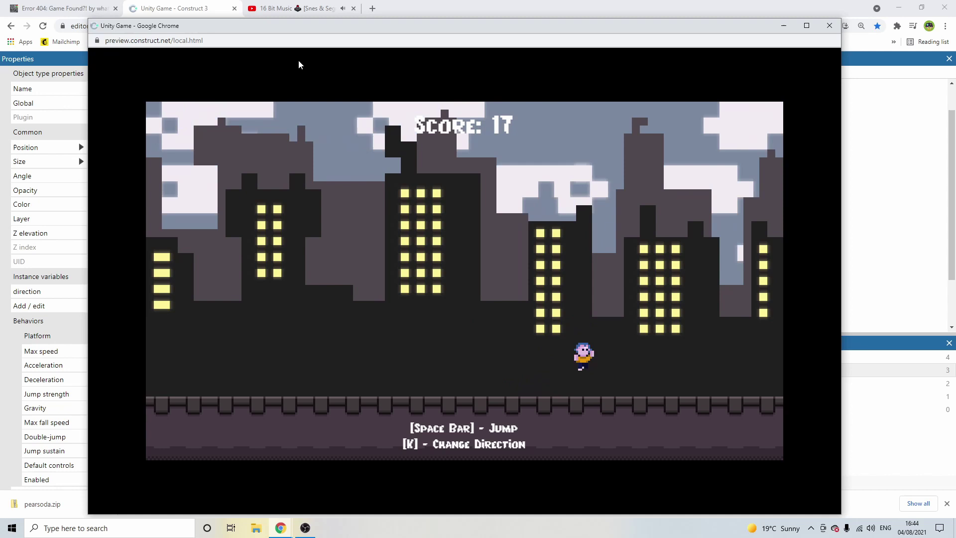
key(k)
key(space)
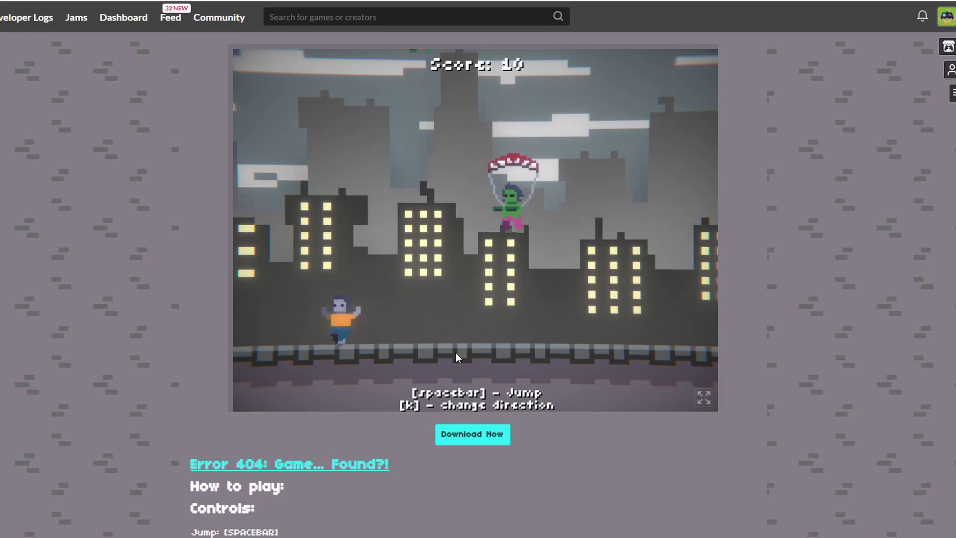
- Jump the player over a zombie in the original game on itch.io
key(space)
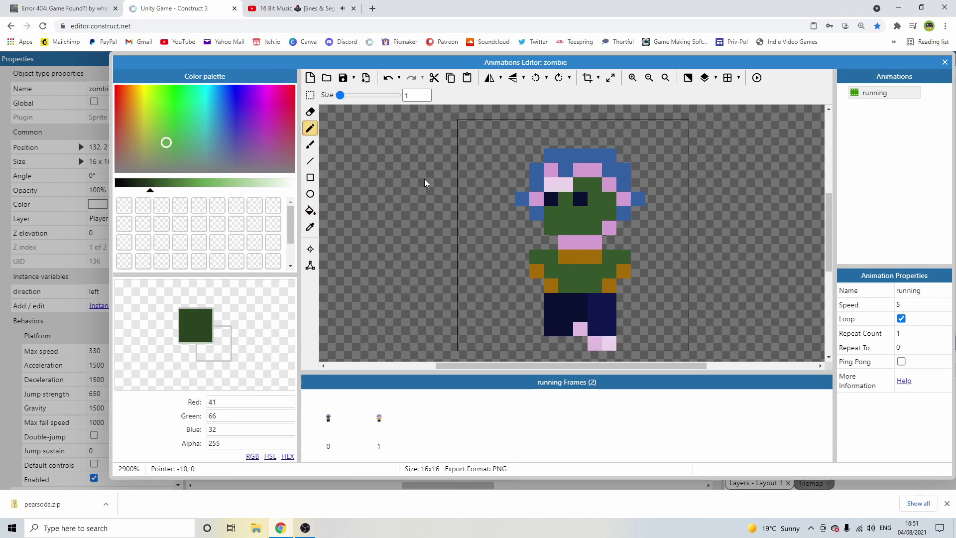
- Repaint the zombie's belt pixels, then jump and turn around zombies in the original game
drag(580, 272, 563, 273)
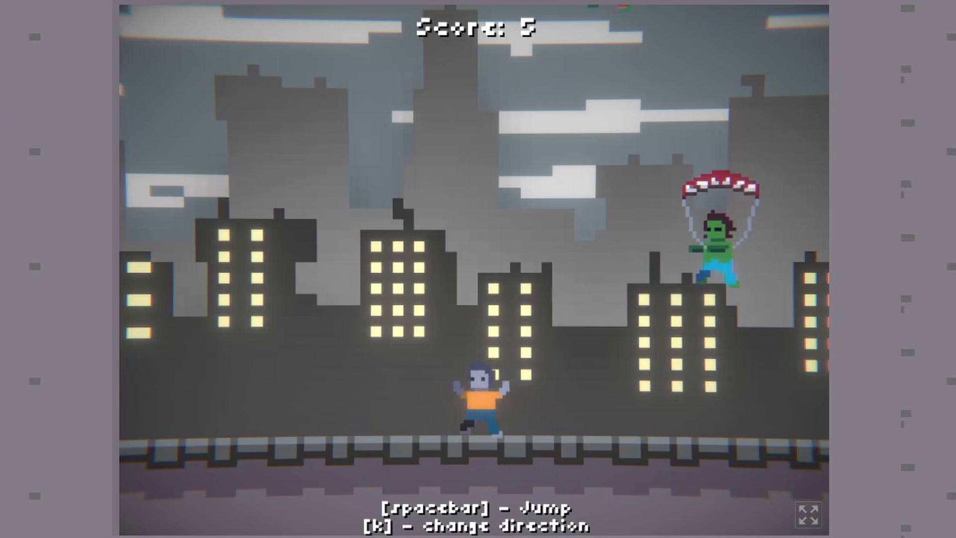
key(space)
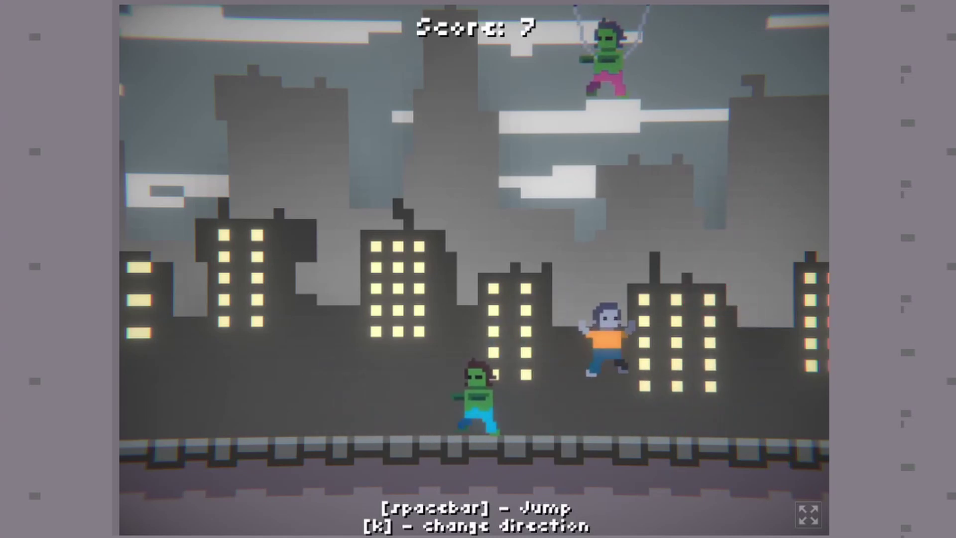
key(k)
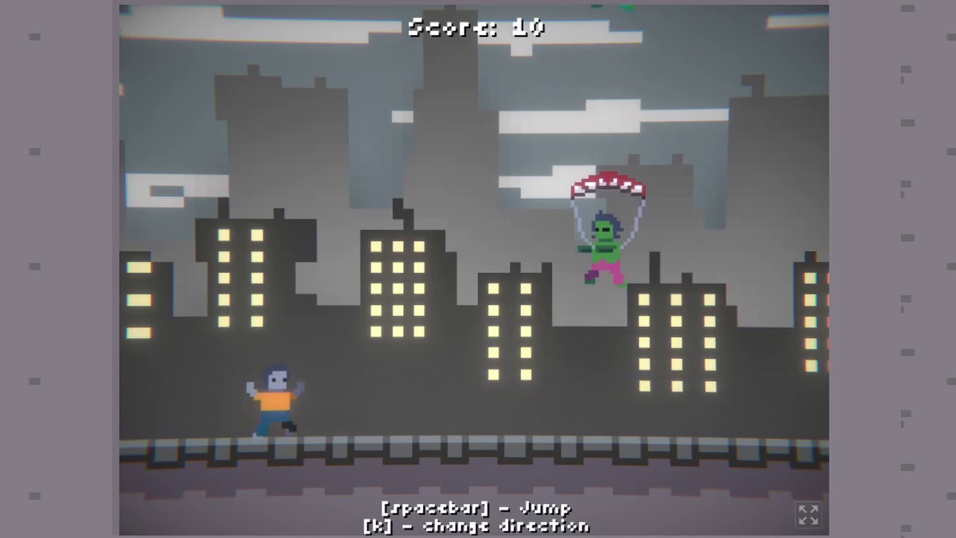
key(k)
key(k)
key(space)
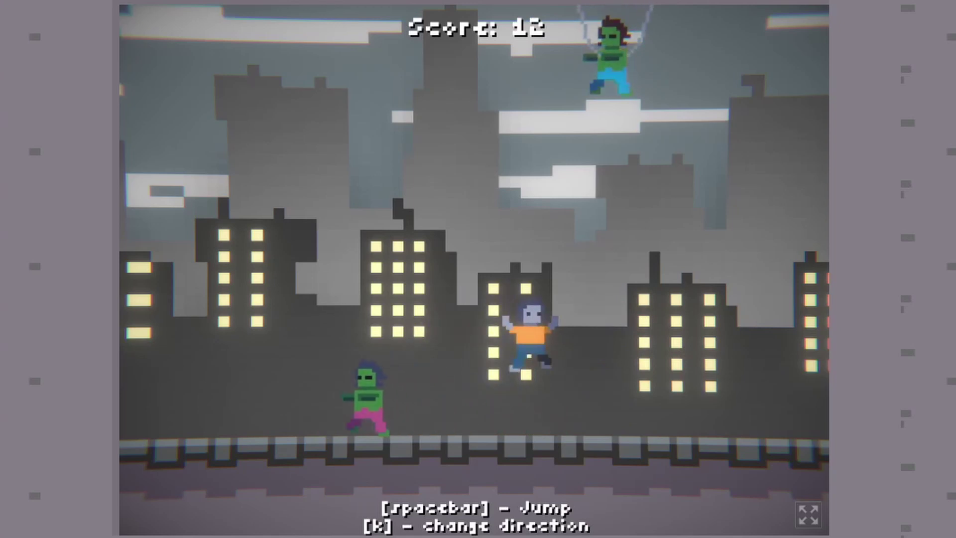
key(k)
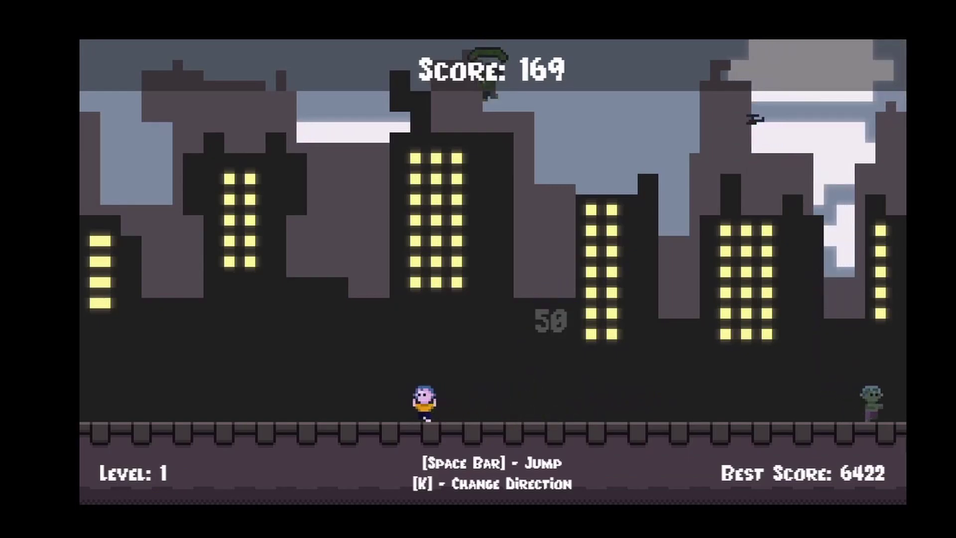
- Reverse direction twice and stomp a landed parachuting zombie in the original game
key(k)
key(k)
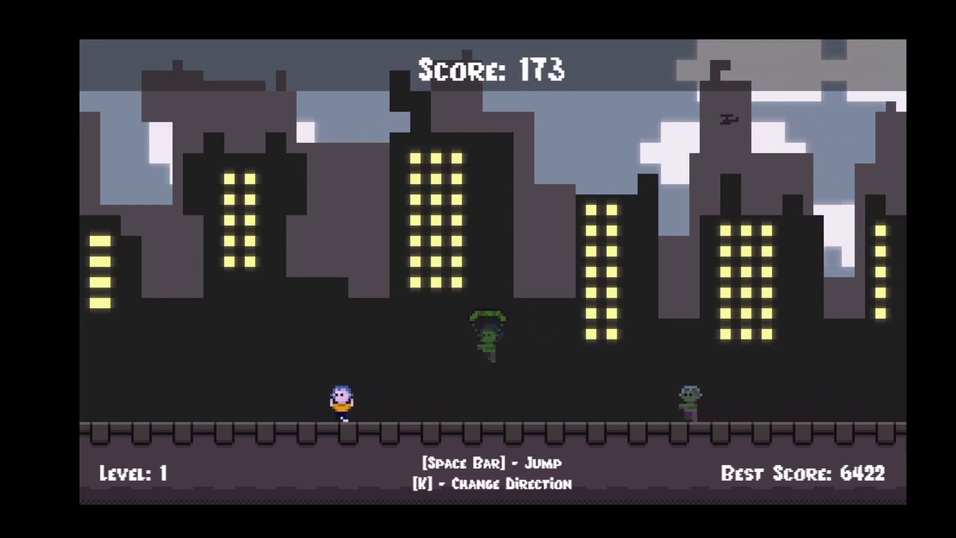
key(k)
key(space)
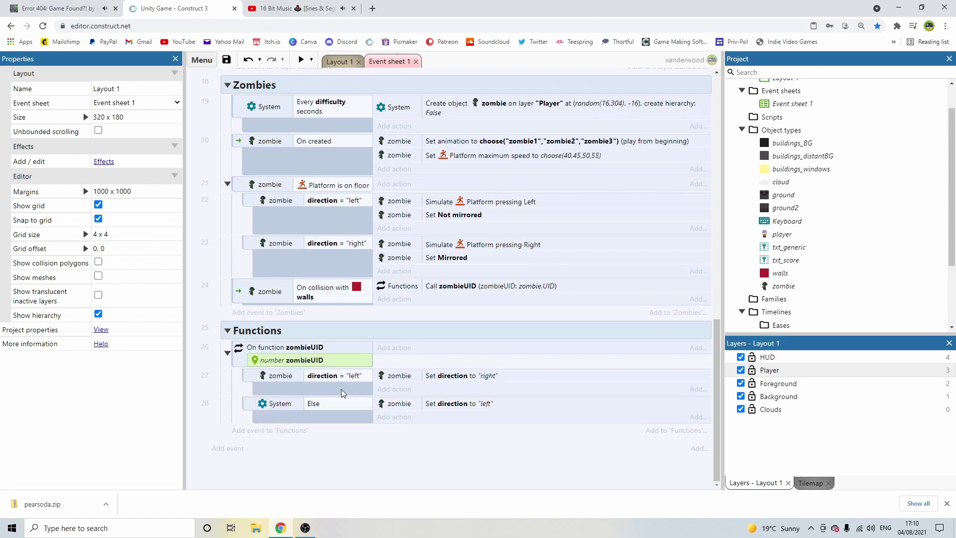
- Undo to restore the pick-by-UID zombie event, then preview the game and jump to test zombies
key(ctrl+z)
key(ctrl+z)
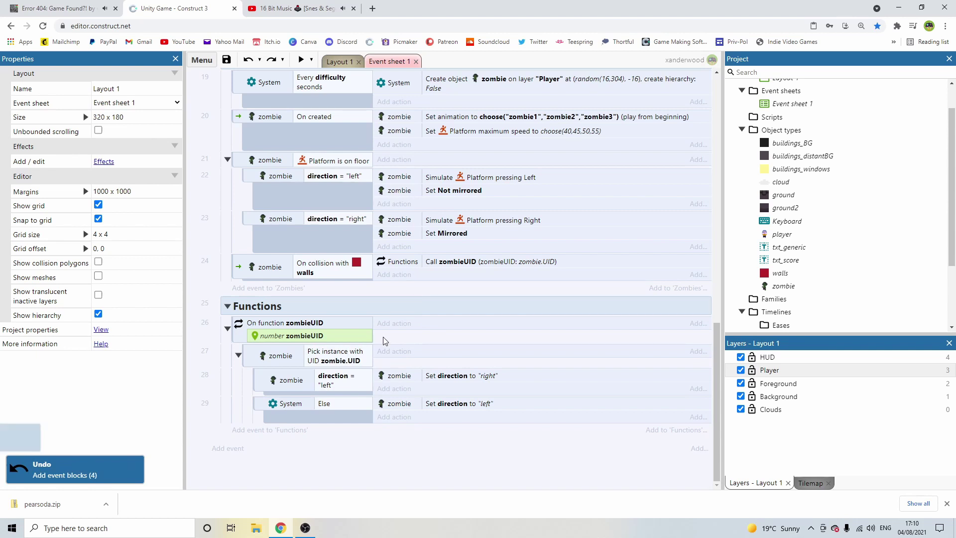
click(301, 58)
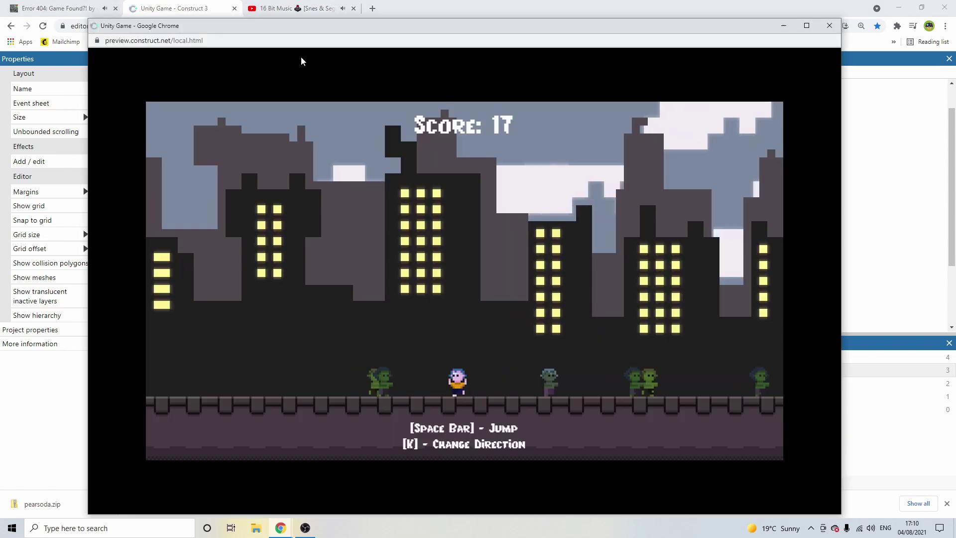
key(space)
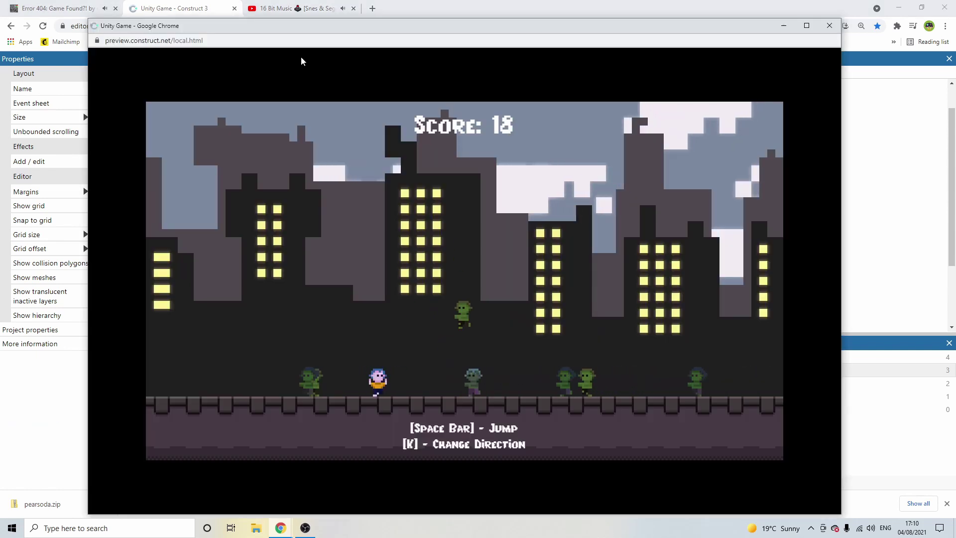
key(space)
key(space)
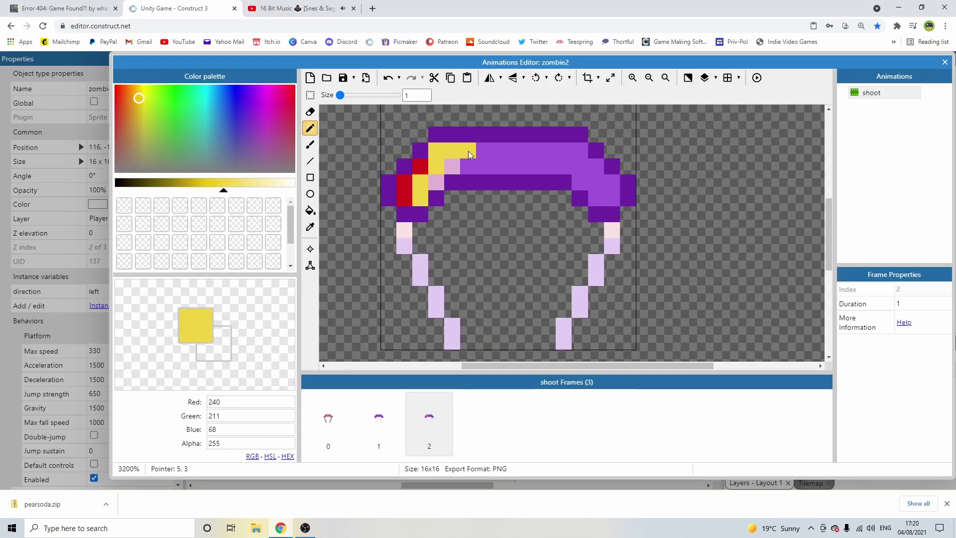
- Paint the extra parachute frames purple and add a 'shoot Y < 0' condition to On created
click(181, 143)
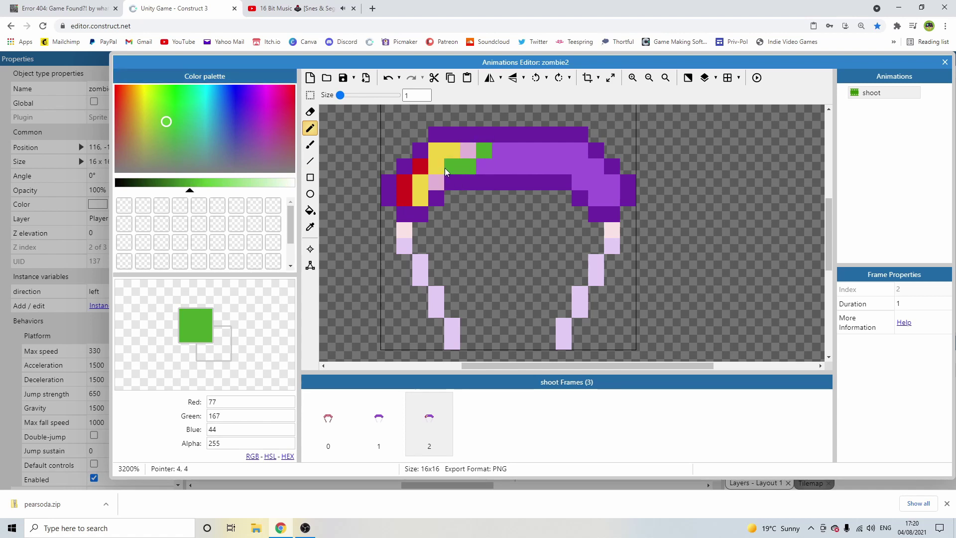
click(267, 144)
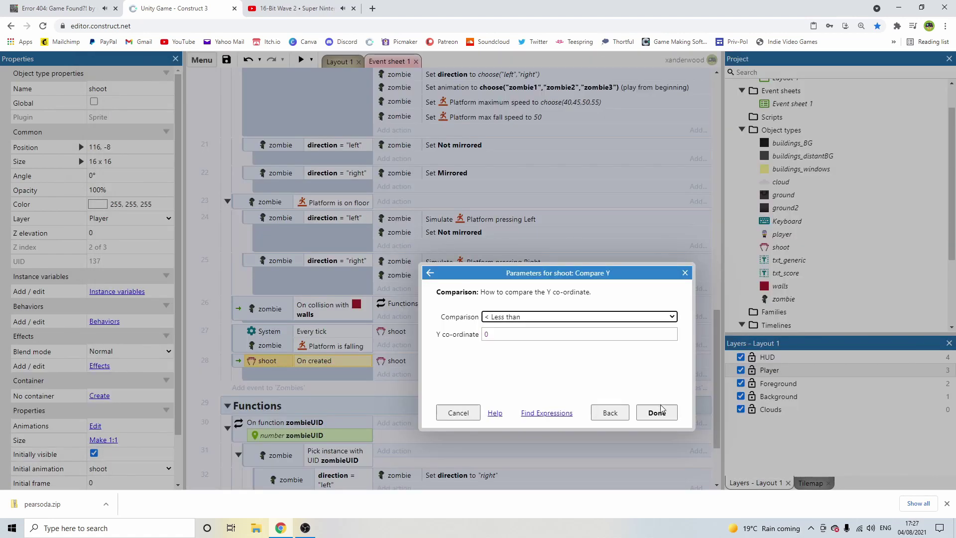
click(659, 412)
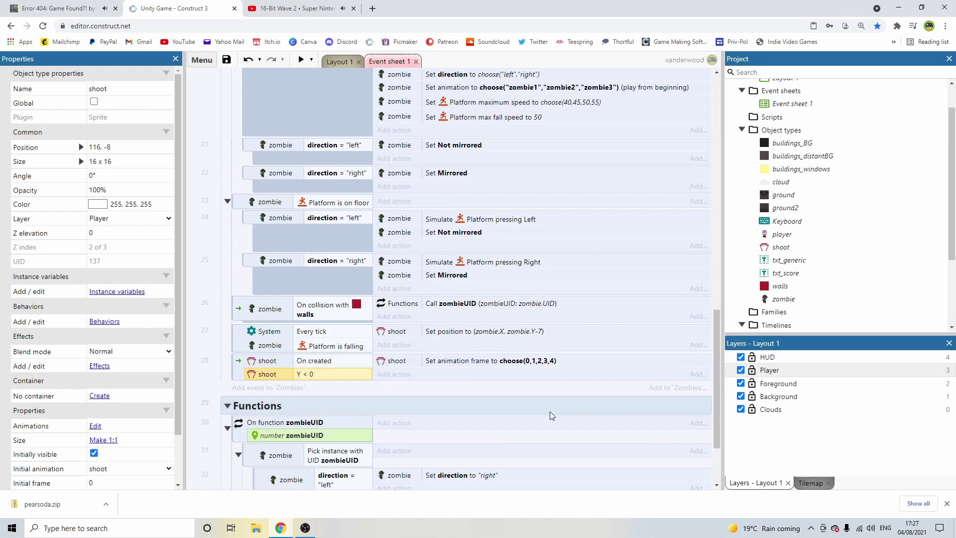
- Preview the game and turn the player around twice with K as zombies parachute in
click(300, 60)
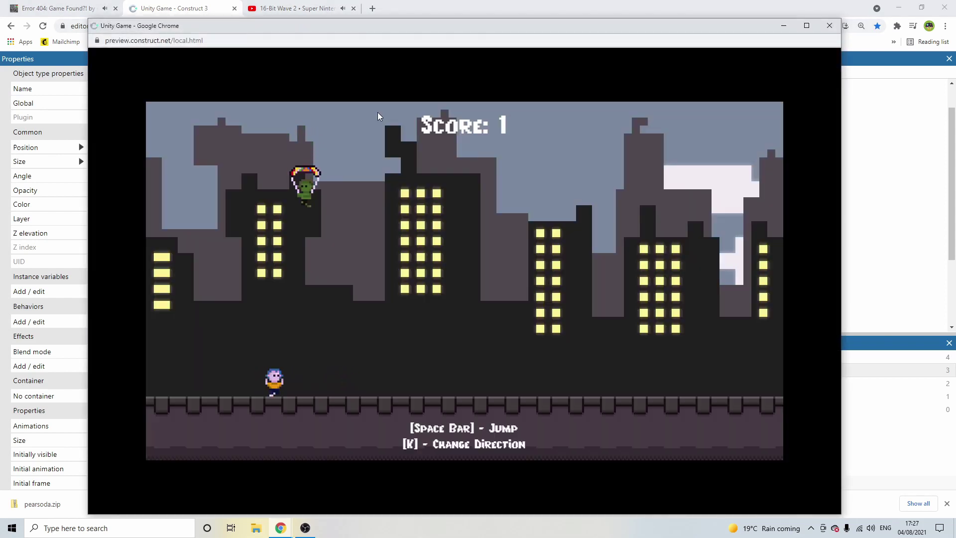
key(k)
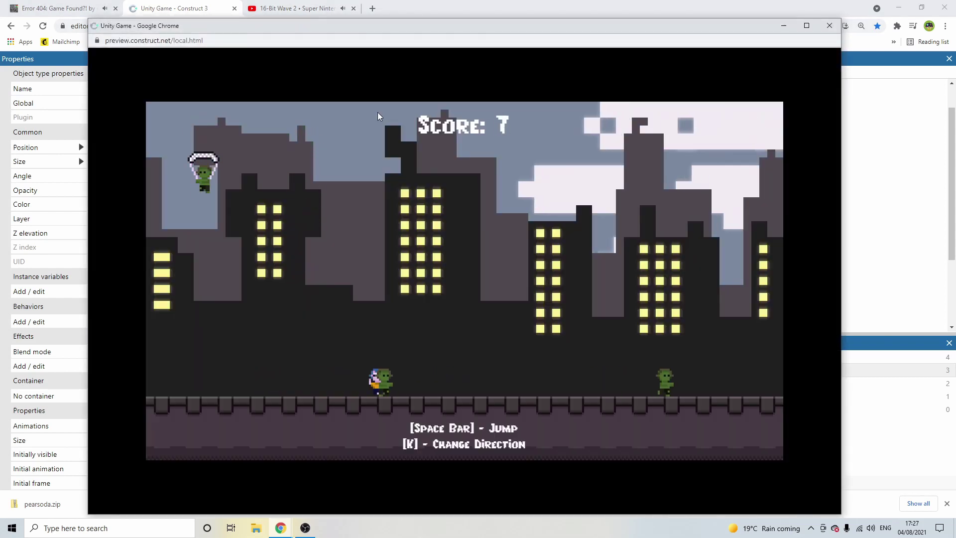
key(k)
key(k)
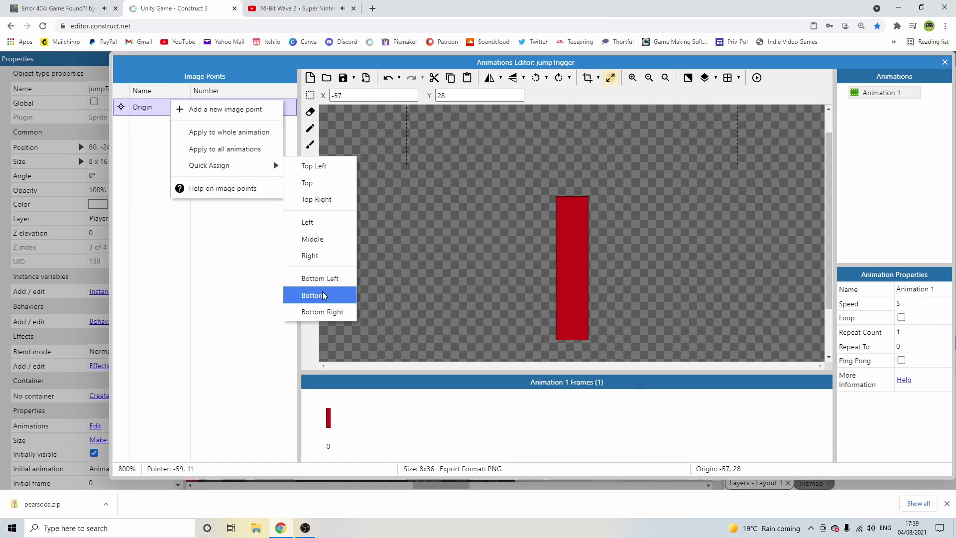
- Set the jumpTrigger origin to Bottom, then preview and jump past zombies with Space
click(315, 294)
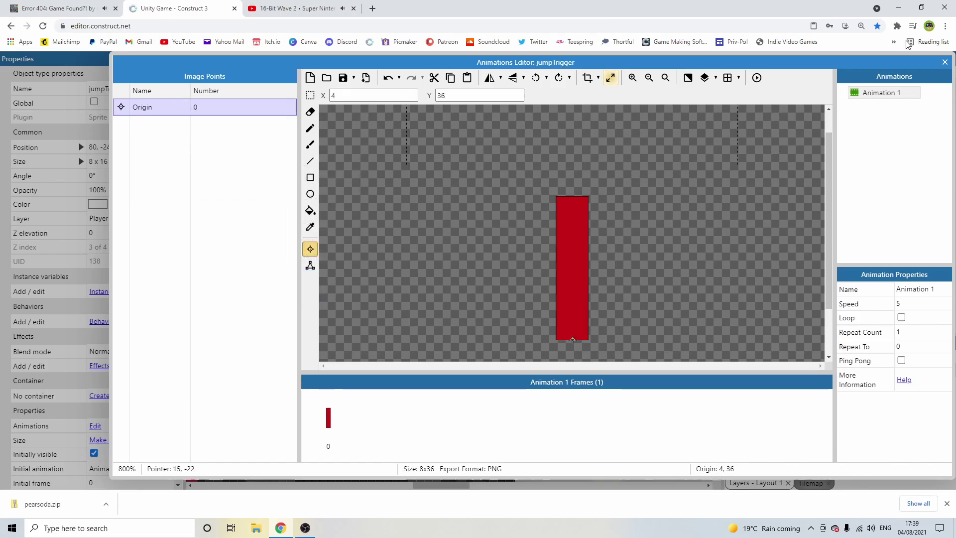
click(945, 61)
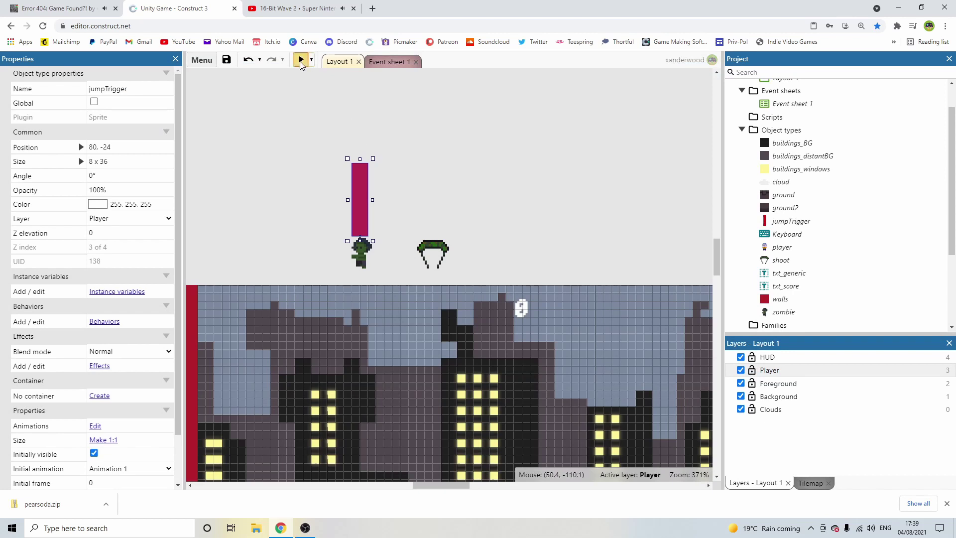
click(301, 61)
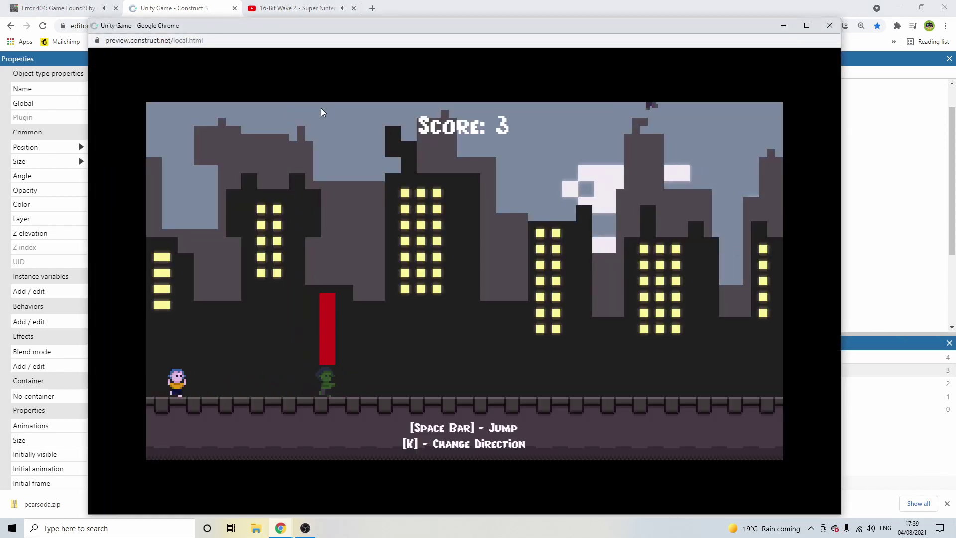
key(space)
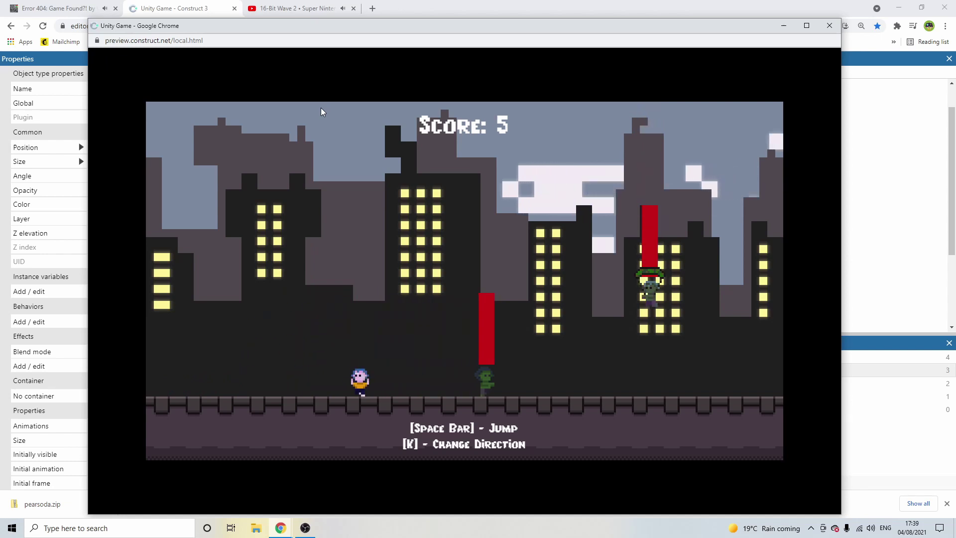
key(space)
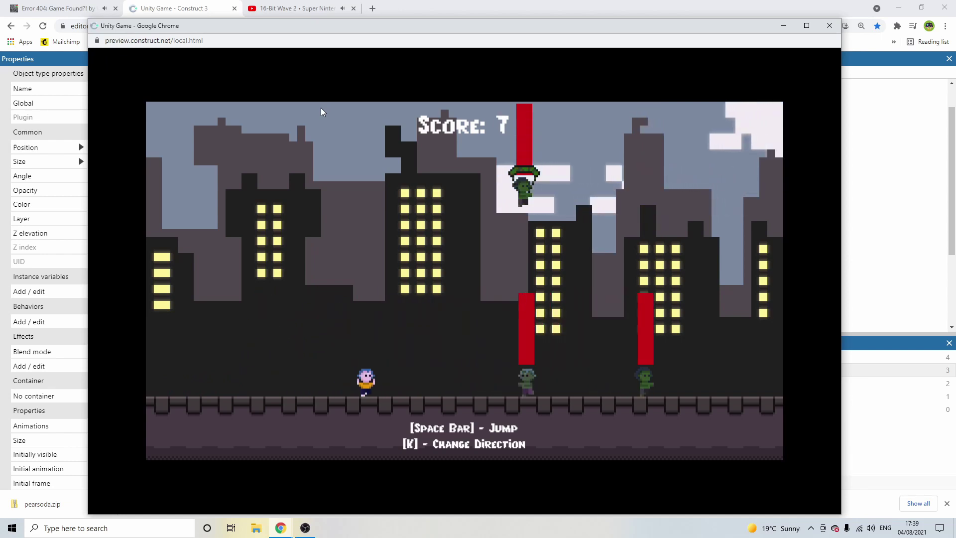
key(space)
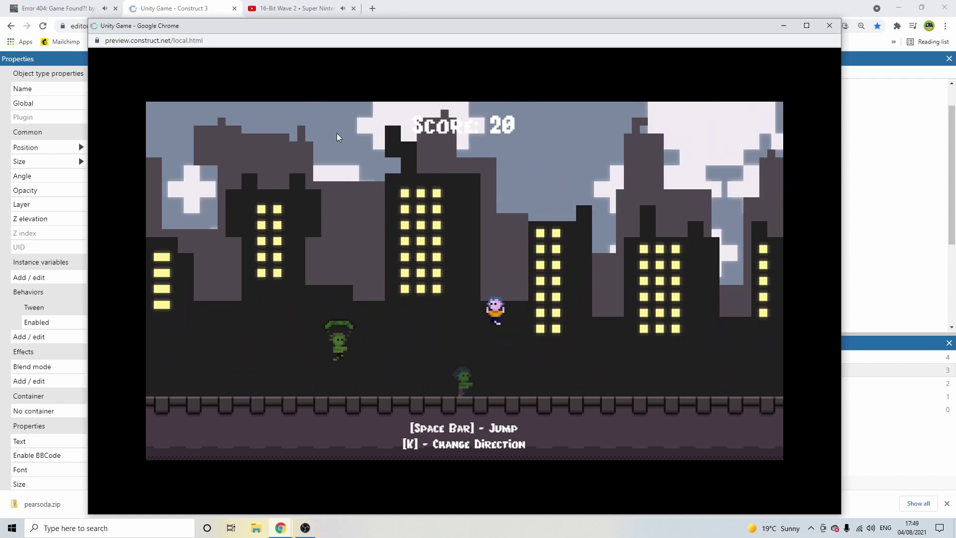
- Stomp zombies with Space for 50-point popups, turning the player with K between jumps
key(space)
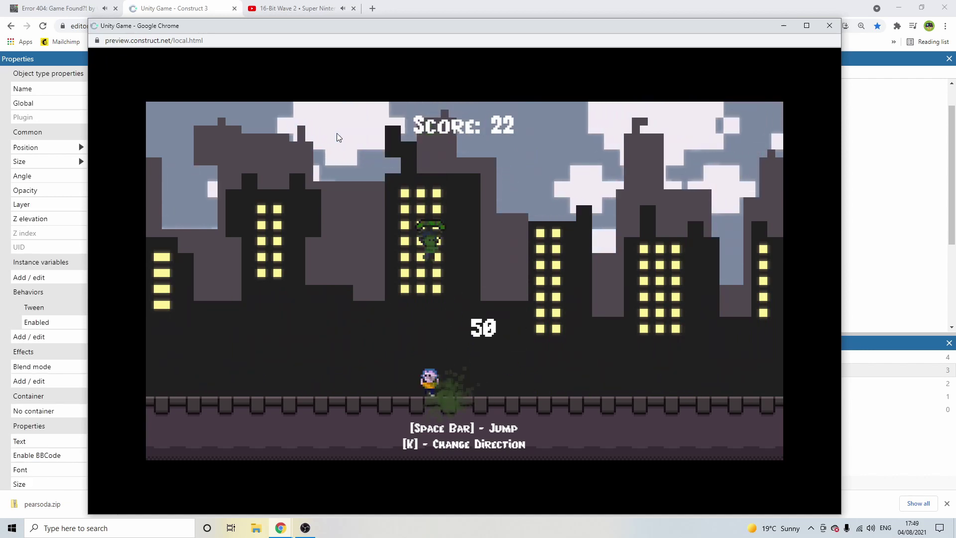
key(space)
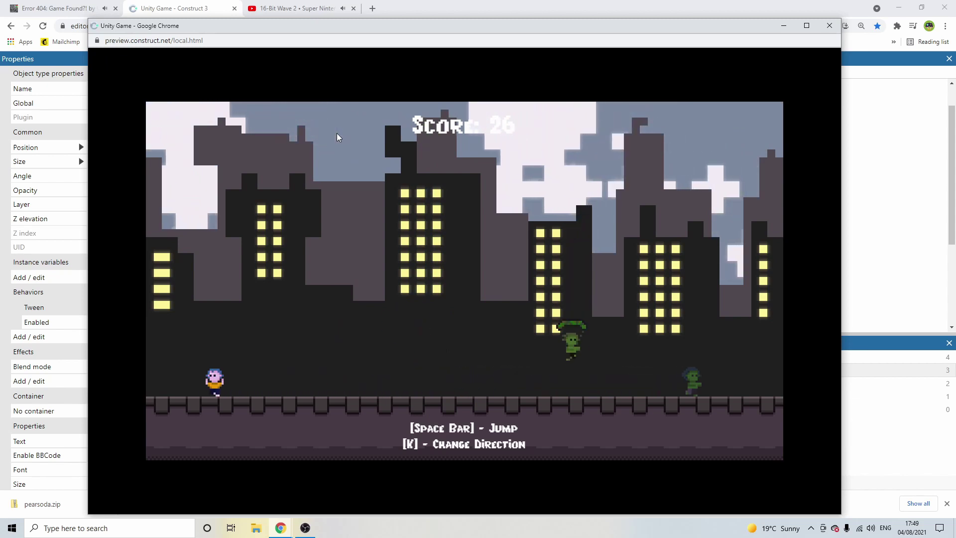
key(k)
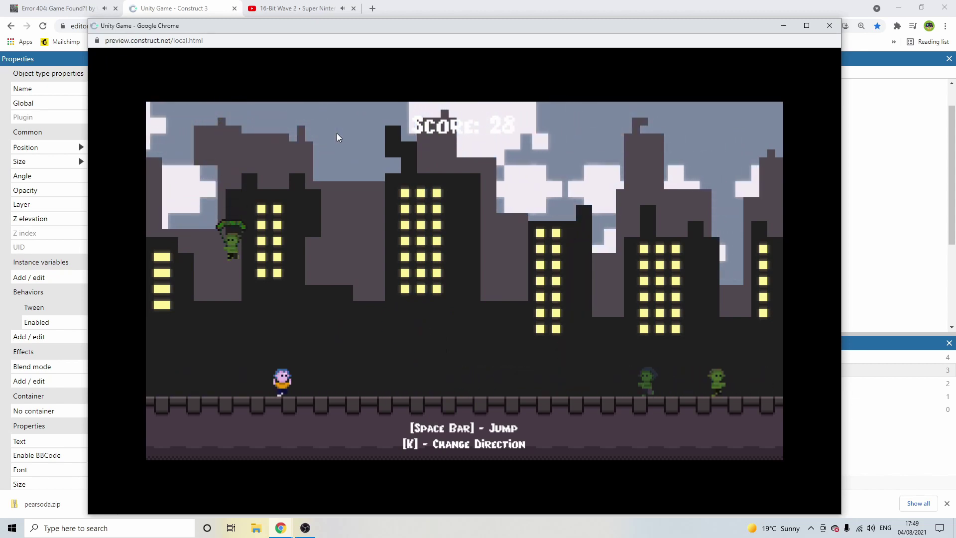
key(space)
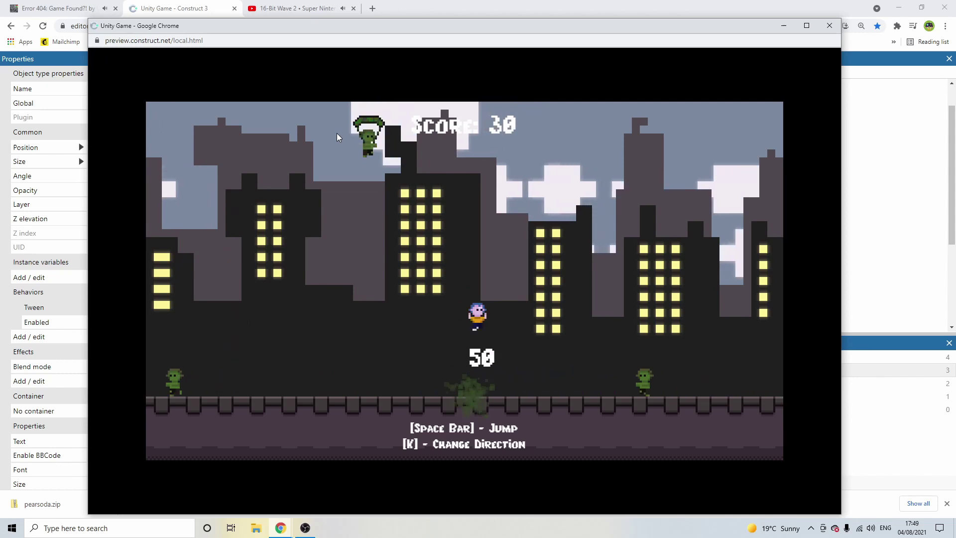
key(space)
key(k)
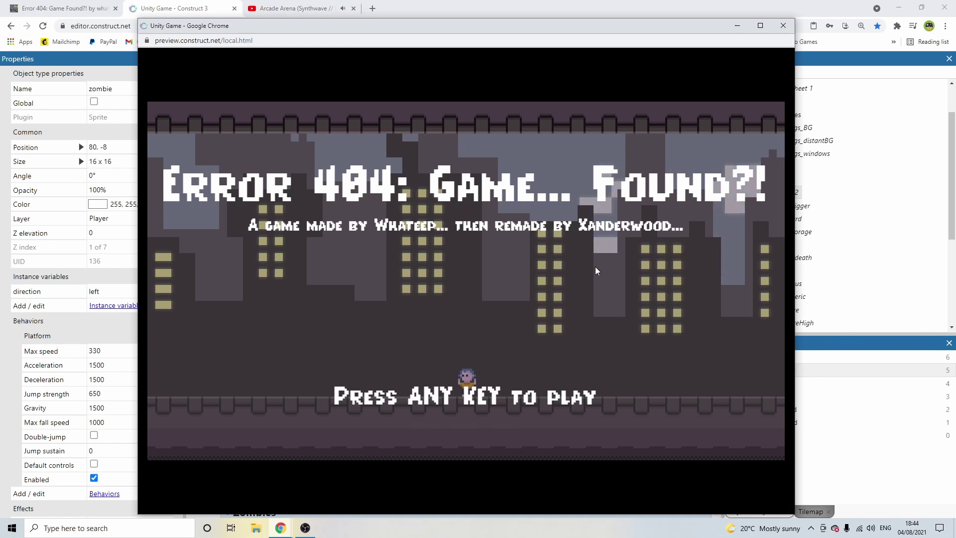
- Leave the title screen and play, jumping and turning to reach 1350 points on Level 2
key(space)
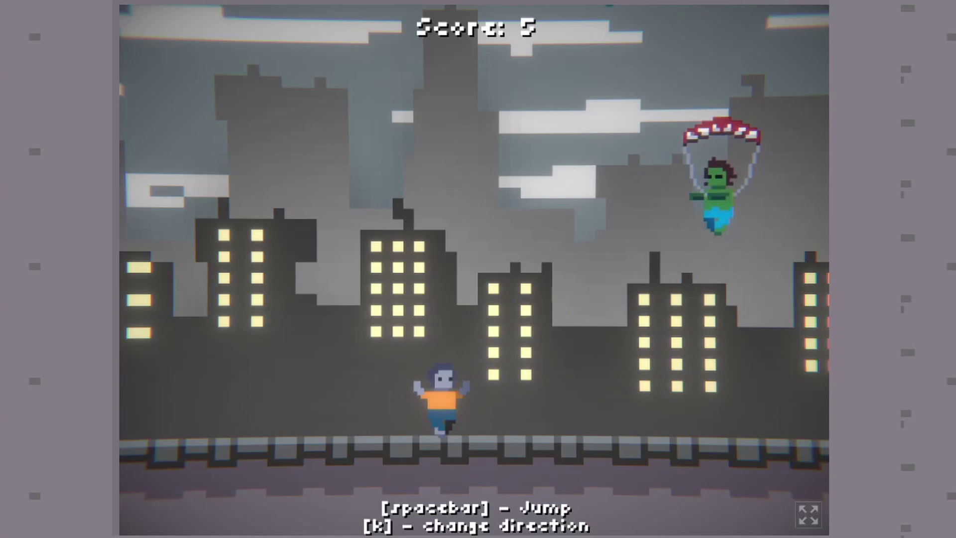
key(k)
key(k)
key(space)
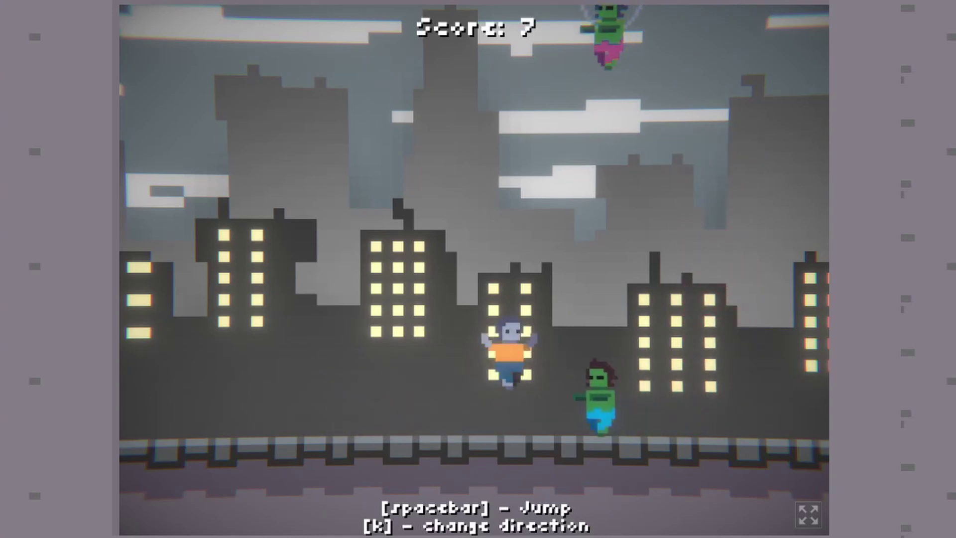
key(k)
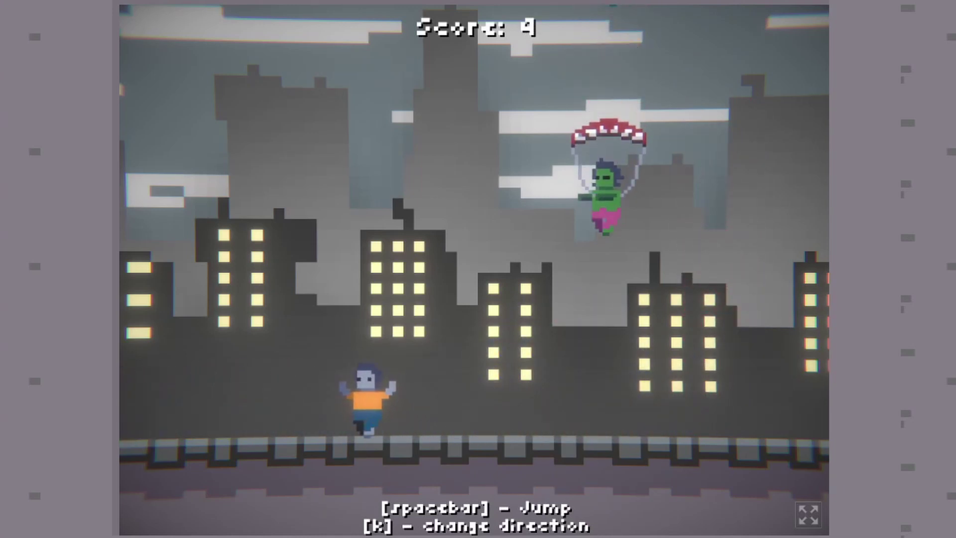
key(k)
key(k)
key(k)
key(space)
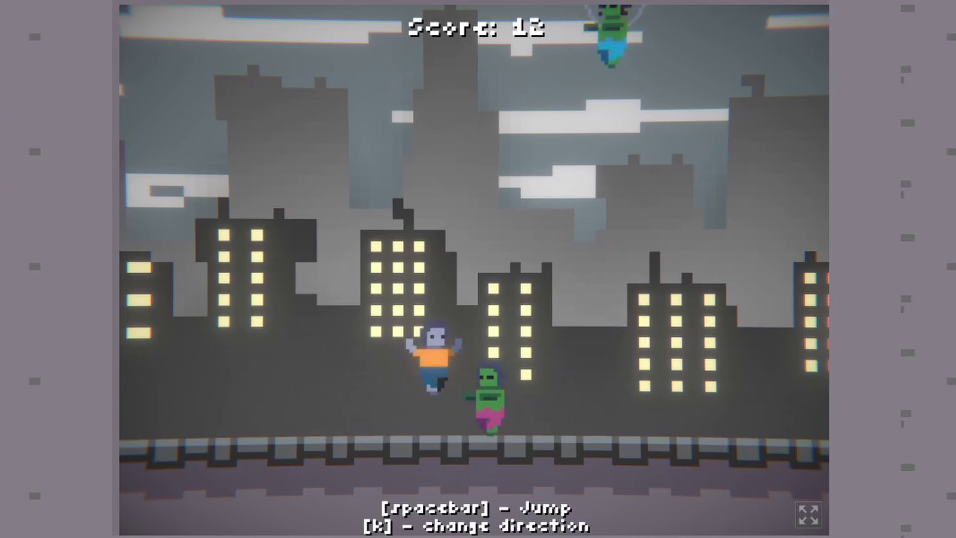
key(k)
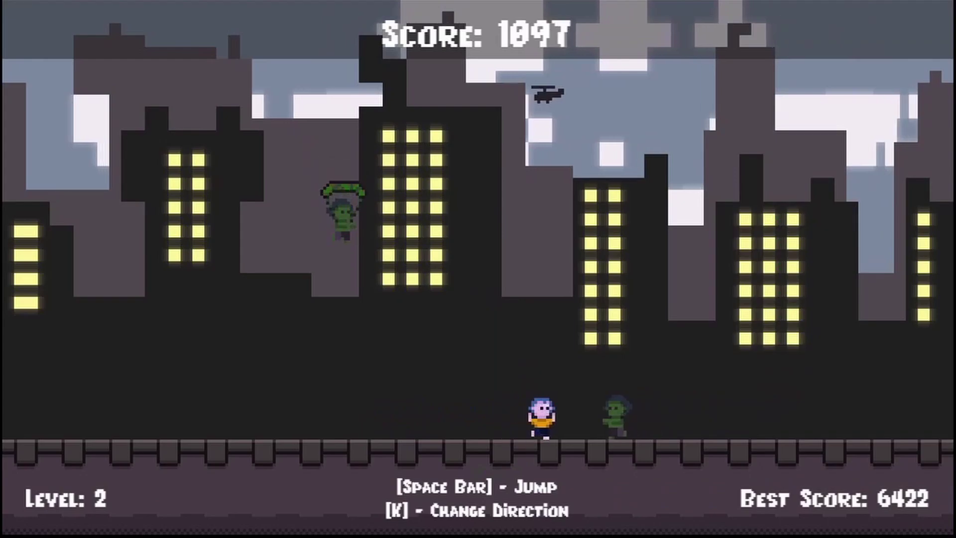
key(space)
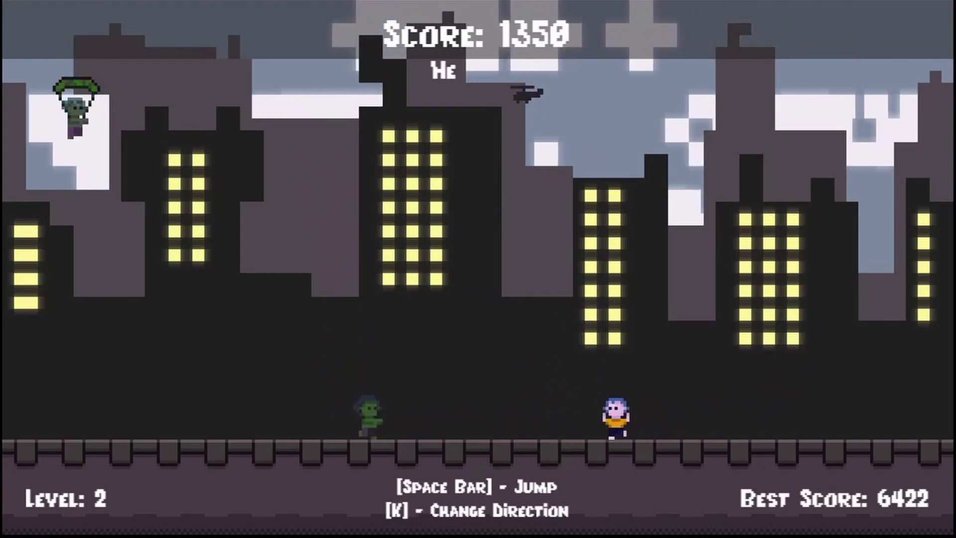
- Keep stomping parachuting zombies on Level 2, turning with K, to push the score to 2120
key(space)
key(k)
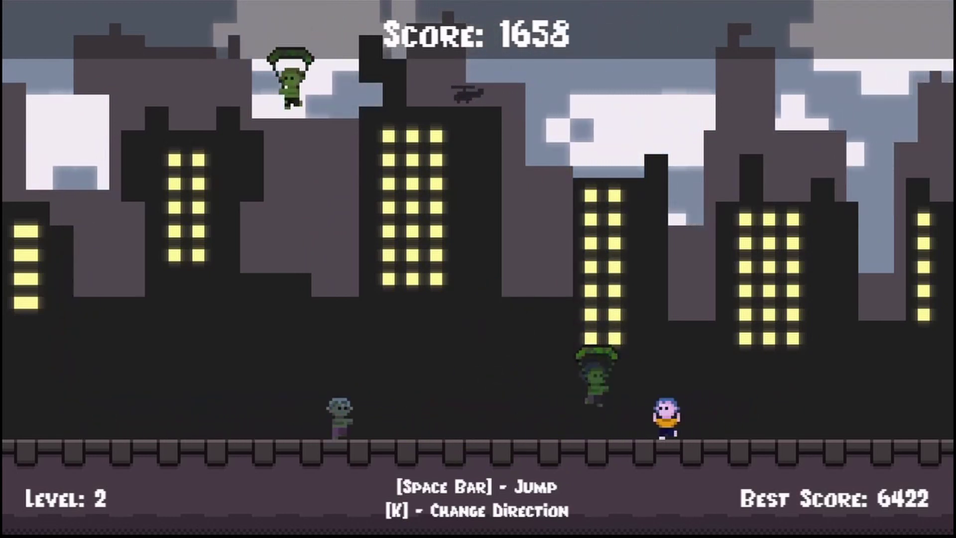
key(space)
key(k)
key(space)
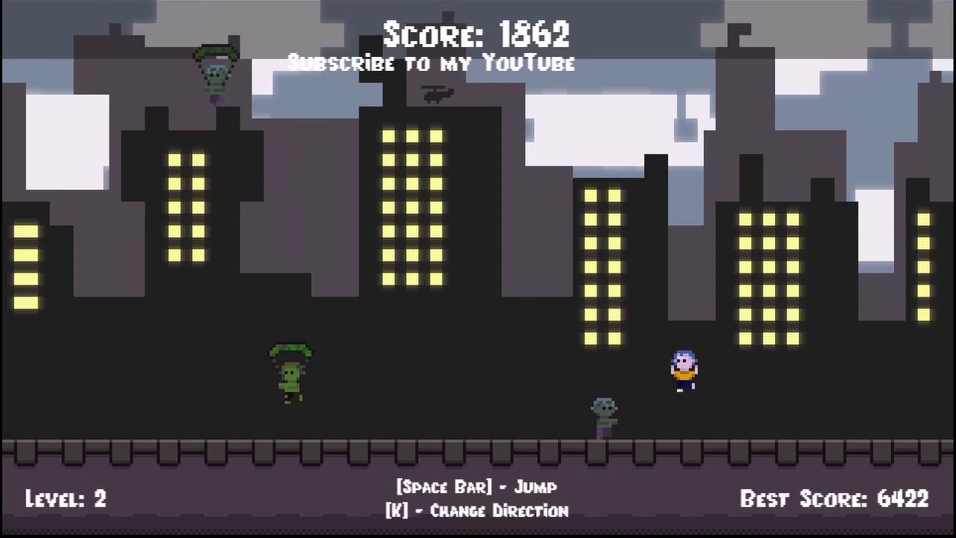
key(k)
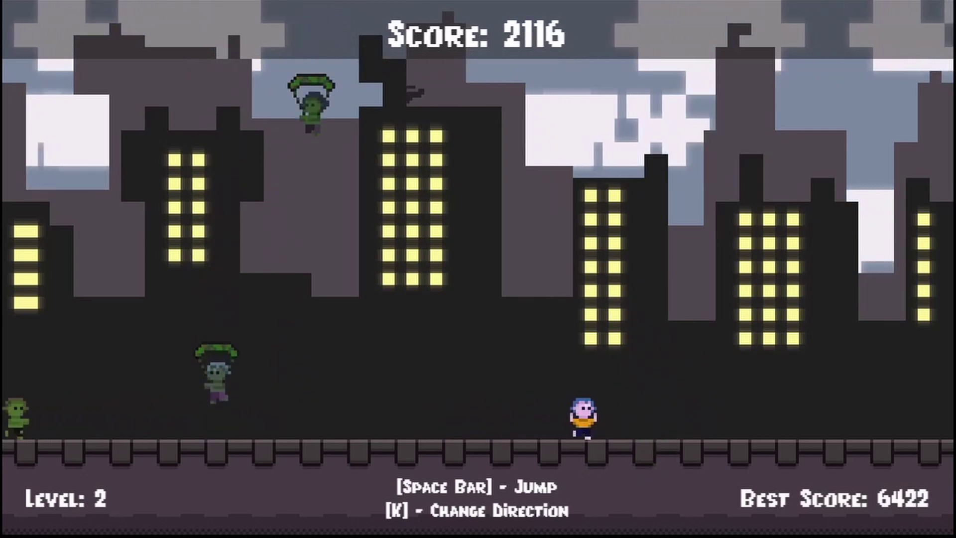
key(k)
key(k)
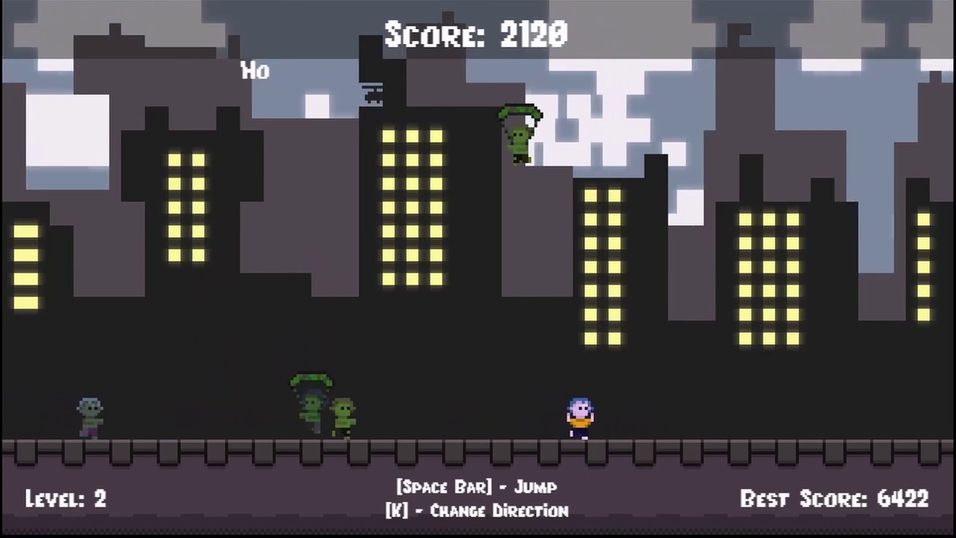